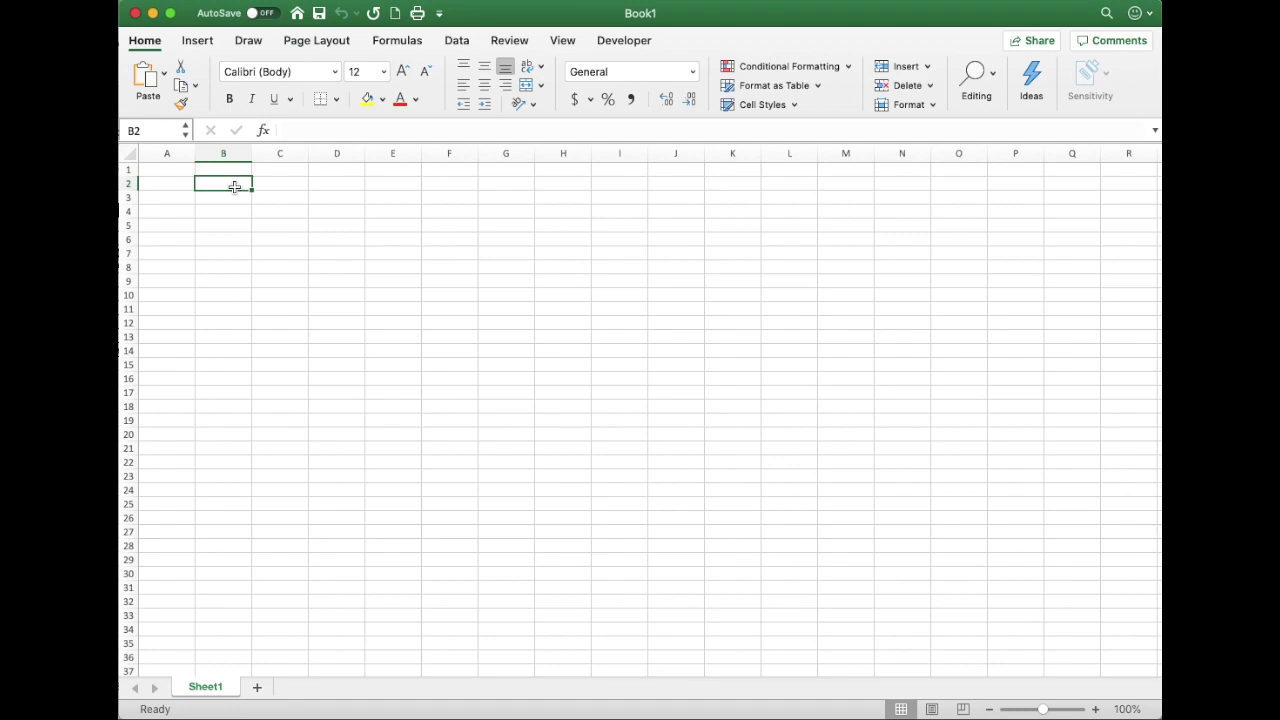
# Enter the header Stock in B2 and list aapl, visa, msft, lulu, dis, 3m, netflix, fb, boeing and GD below it
pyautogui.write('Stock')
pyautogui.press('Return')
pyautogui.write('aapl')
pyautogui.press('Return')
pyautogui.write('visa msft')
pyautogui.press('Return')
pyautogui.write('lulu')
pyautogui.press('Return')
pyautogui.write('dis')
pyautogui.press('Return')
pyautogui.write('3m')
pyautogui.press('Return')
pyautogui.write('netflix fb boeing GD')
# Convert the company entries in B3:B12 to the Stocks data type and fit column B to its contents
pyautogui.moveTo(230, 197); pyautogui.dragTo(213, 322)
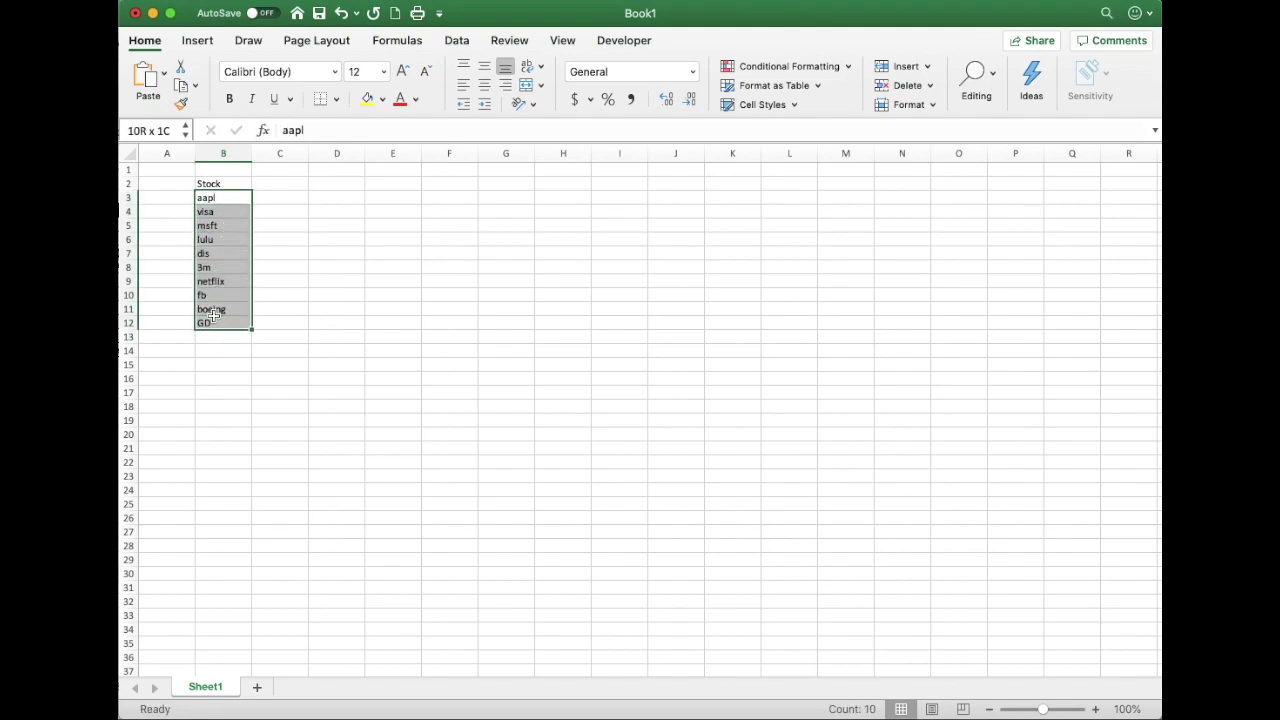
pyautogui.click(456, 41)
pyautogui.click(390, 84)
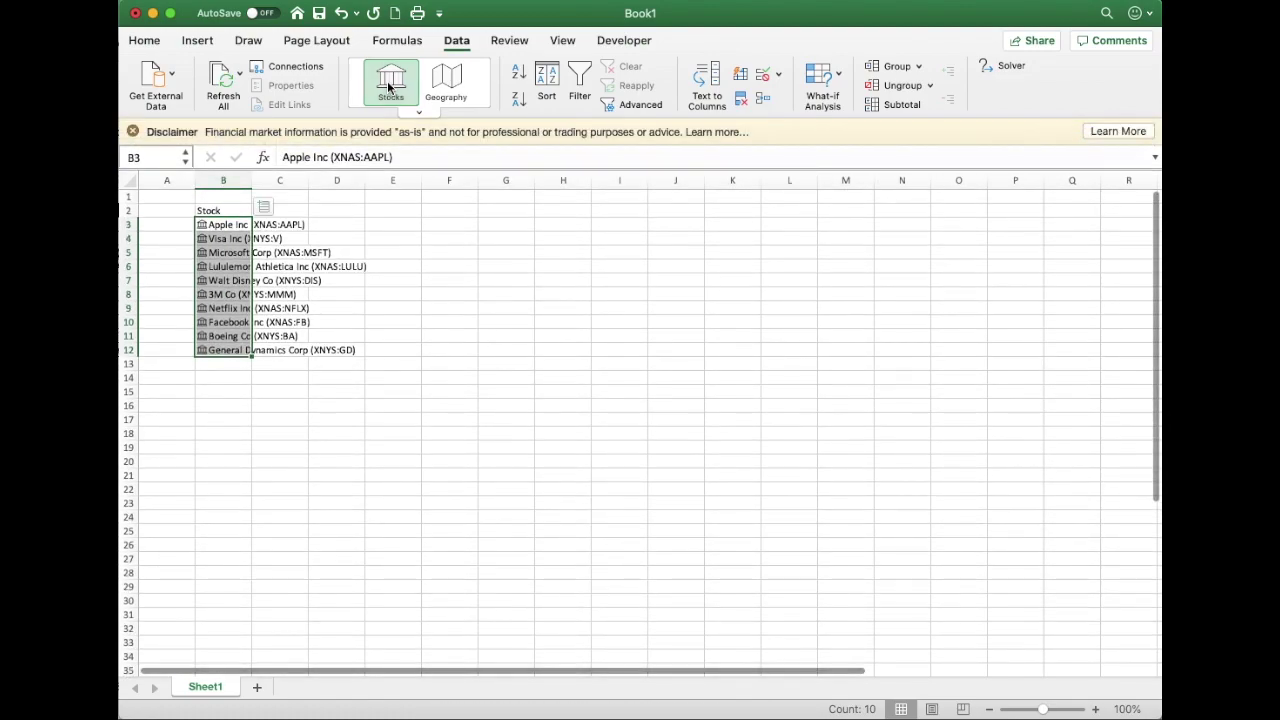
pyautogui.doubleClick(252, 180)
# Format B2:B12 as a table with headers, using the style with a black header row
pyautogui.moveTo(234, 210); pyautogui.dragTo(252, 350)
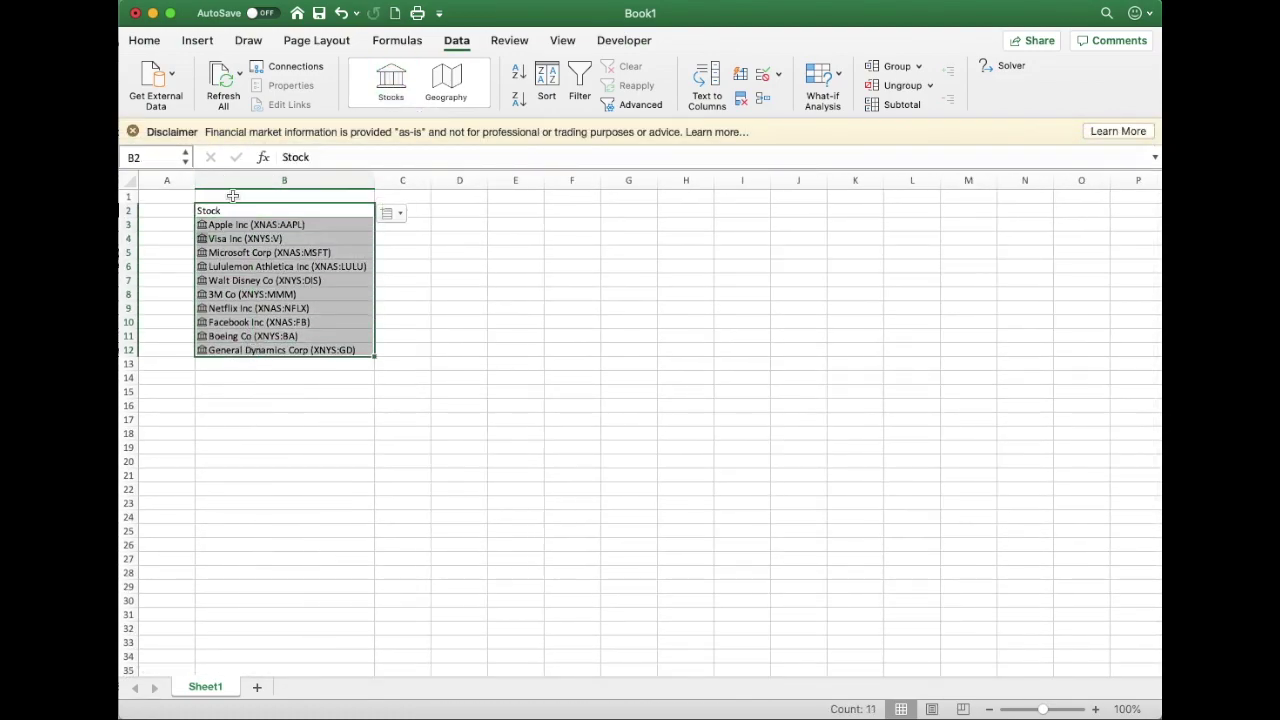
pyautogui.click(144, 40)
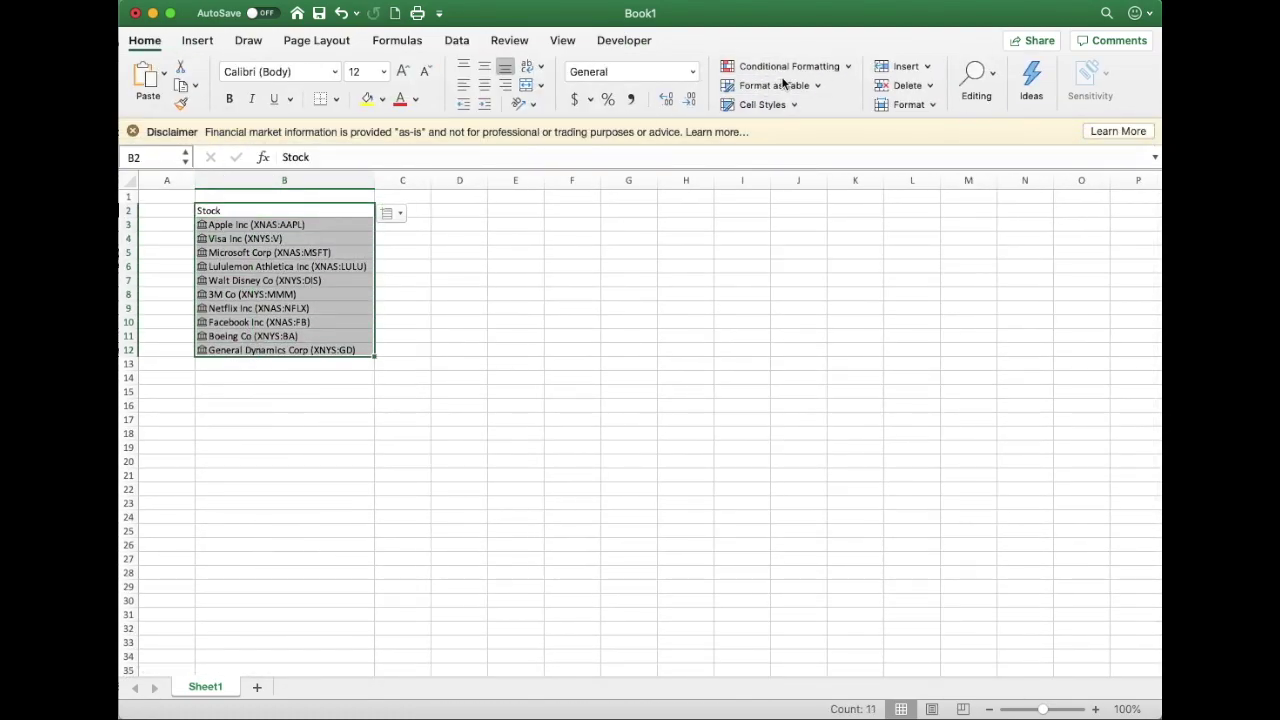
pyautogui.click(809, 85)
pyautogui.click(747, 190)
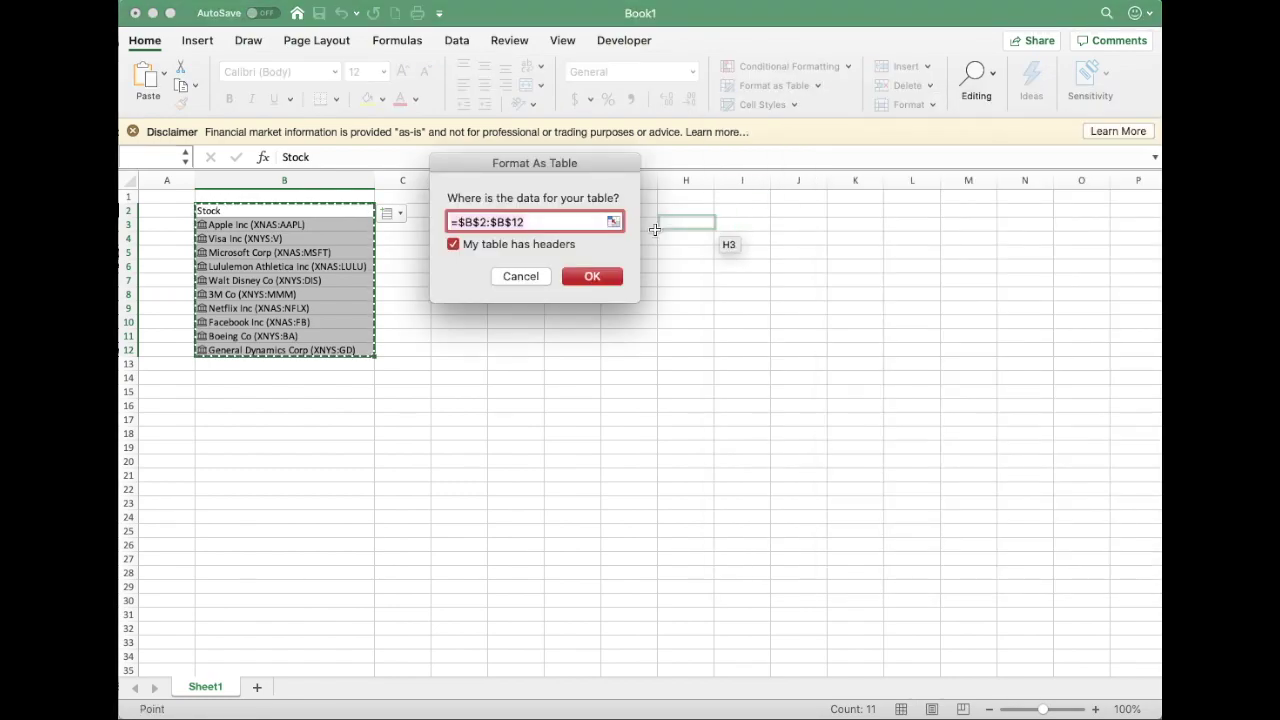
pyautogui.click(590, 277)
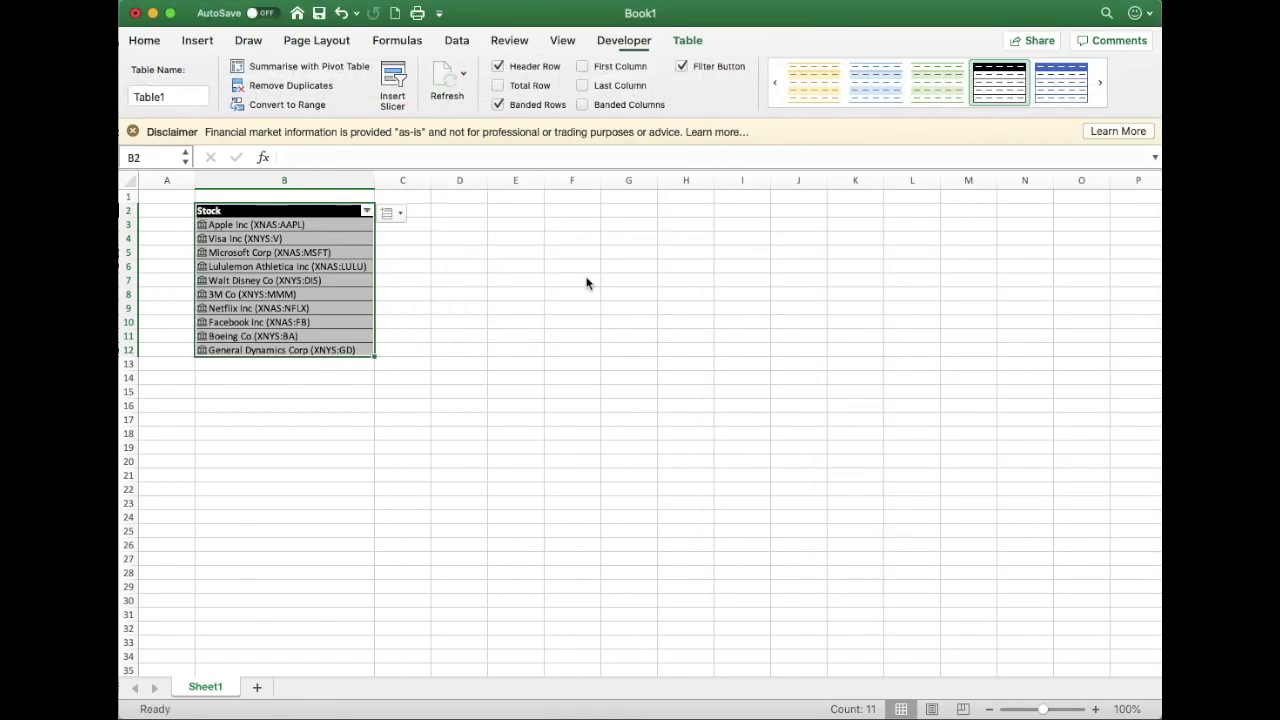
# Add the Ticker symbol and Price data fields as new columns of the stock table
pyautogui.click(350, 226)
pyautogui.click(391, 213)
pyautogui.scroll(-3, 478, 458)
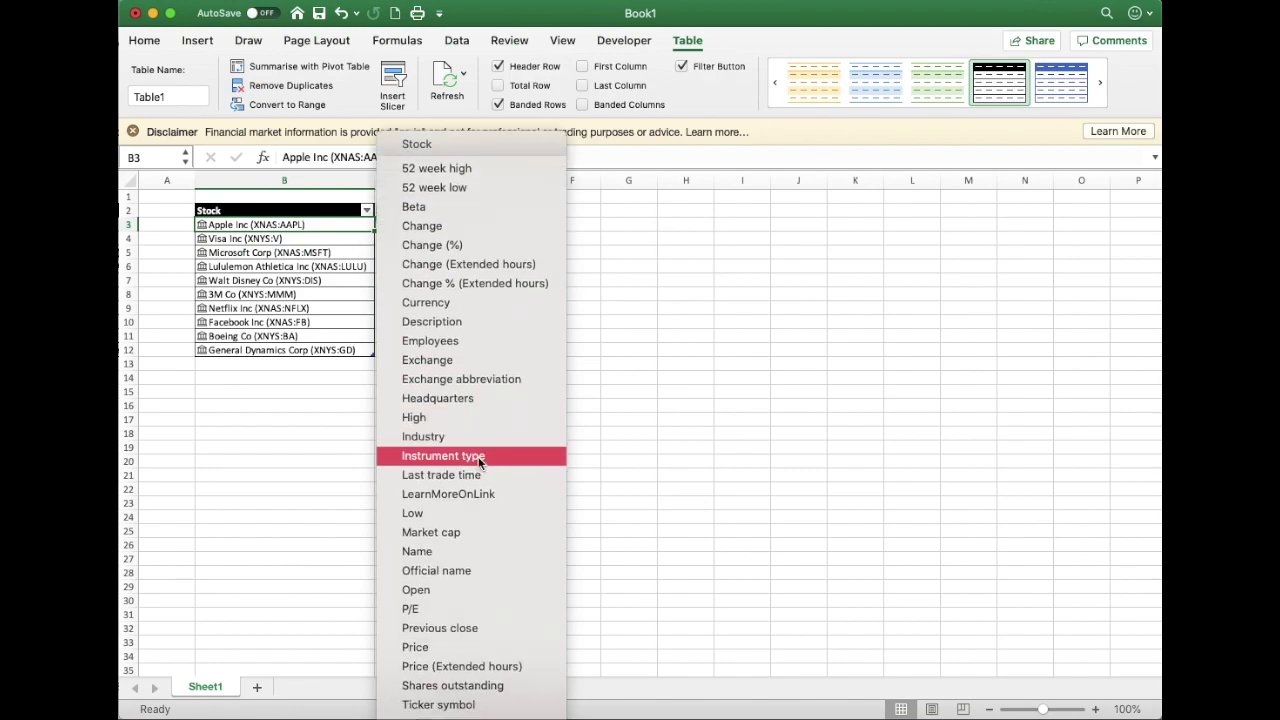
pyautogui.click(472, 690)
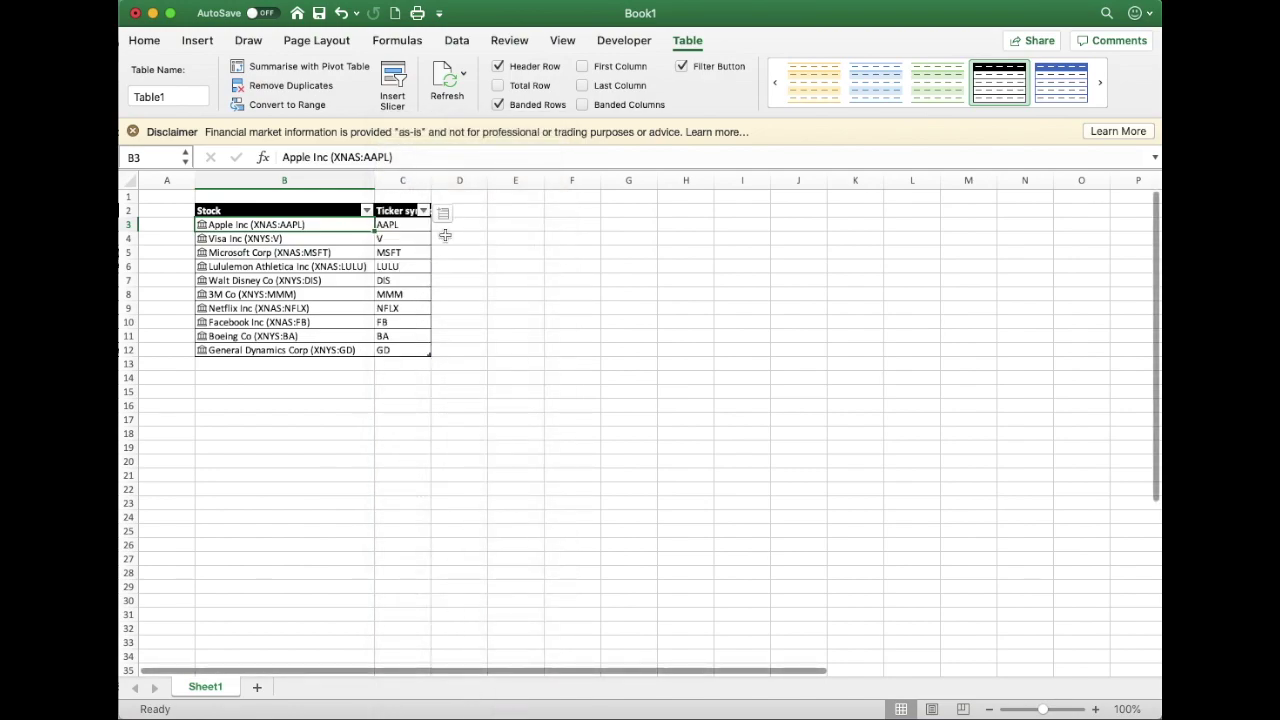
pyautogui.click(445, 213)
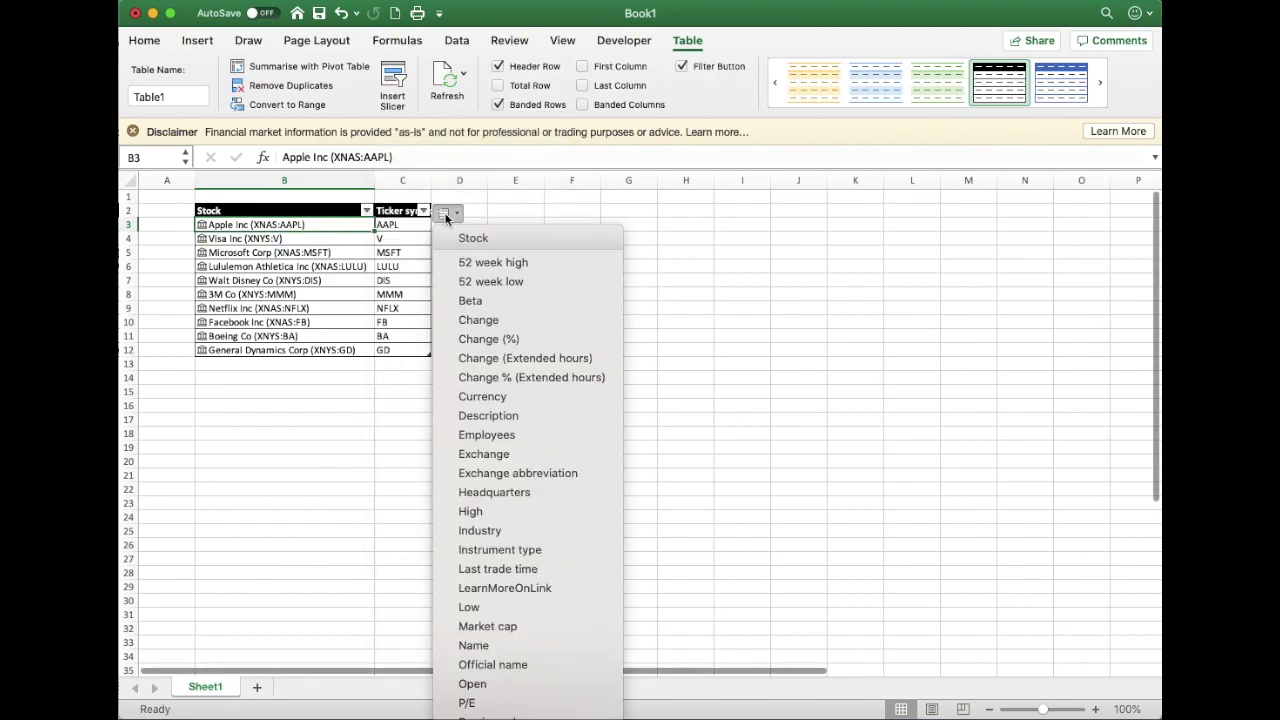
pyautogui.click(529, 660)
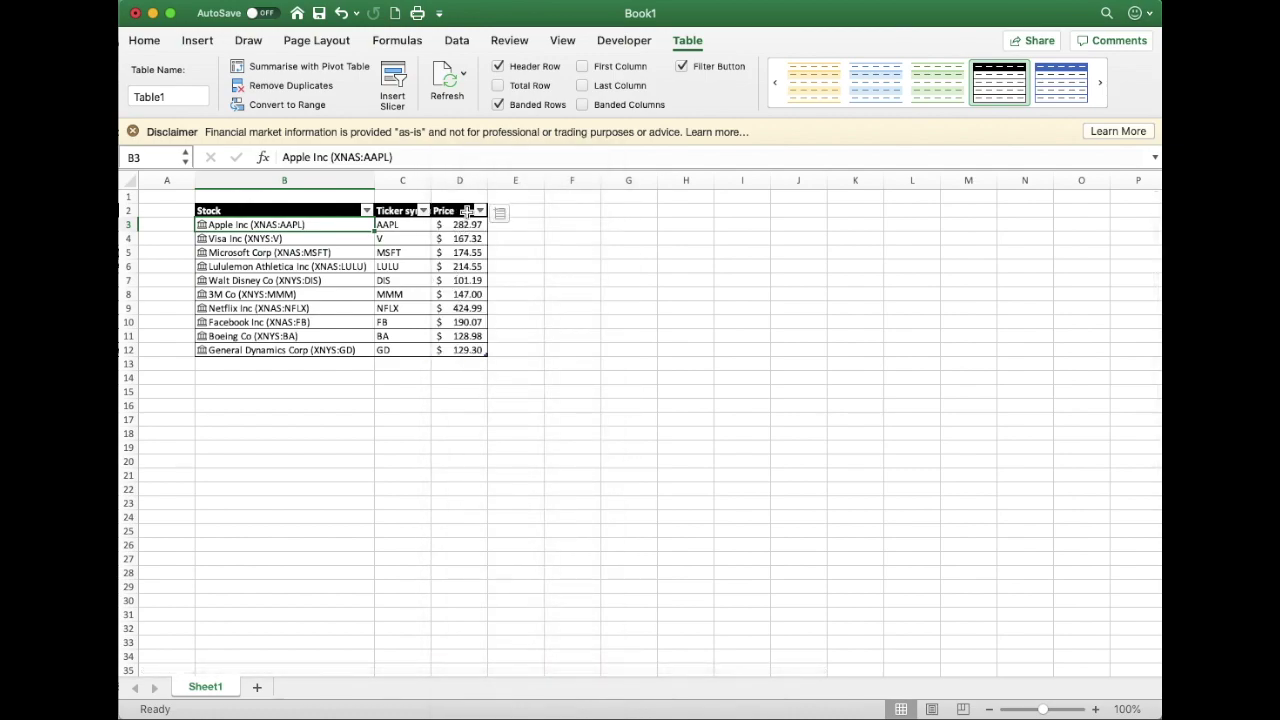
# Add the Industry, Market cap and P/E data fields as further columns of the stock table
pyautogui.click(500, 213)
pyautogui.click(560, 530)
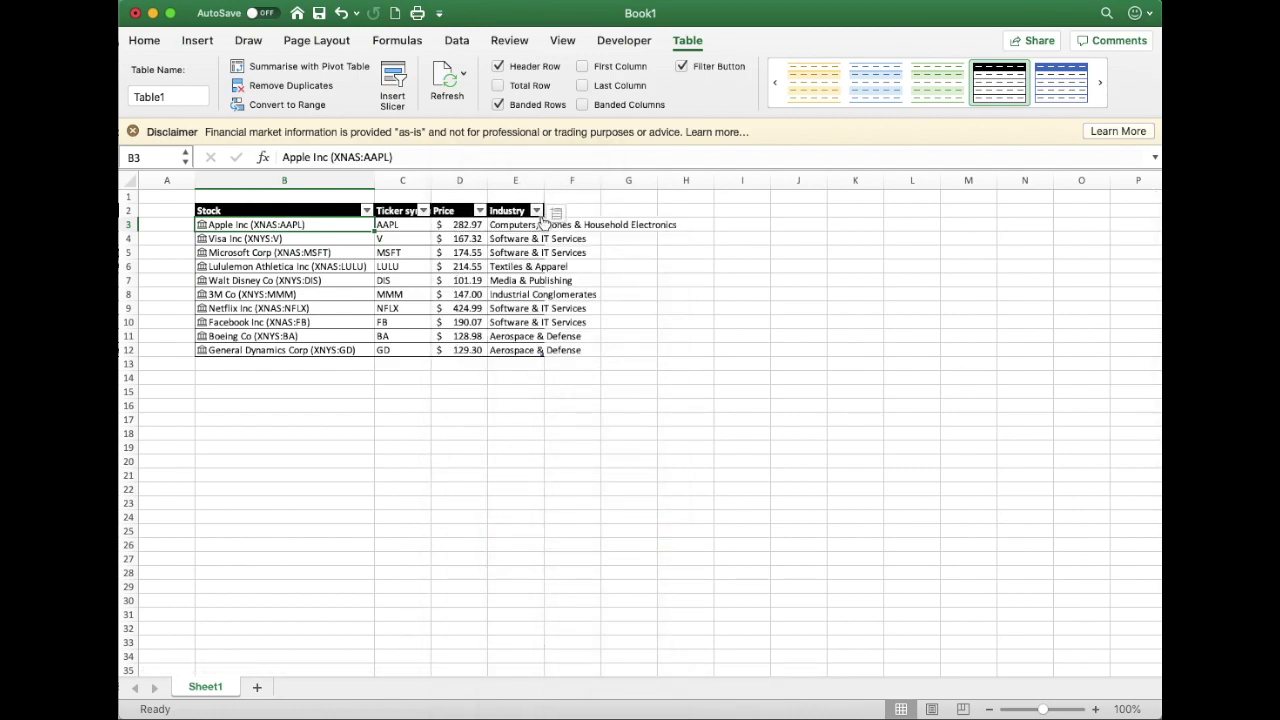
pyautogui.click(557, 213)
pyautogui.click(611, 561)
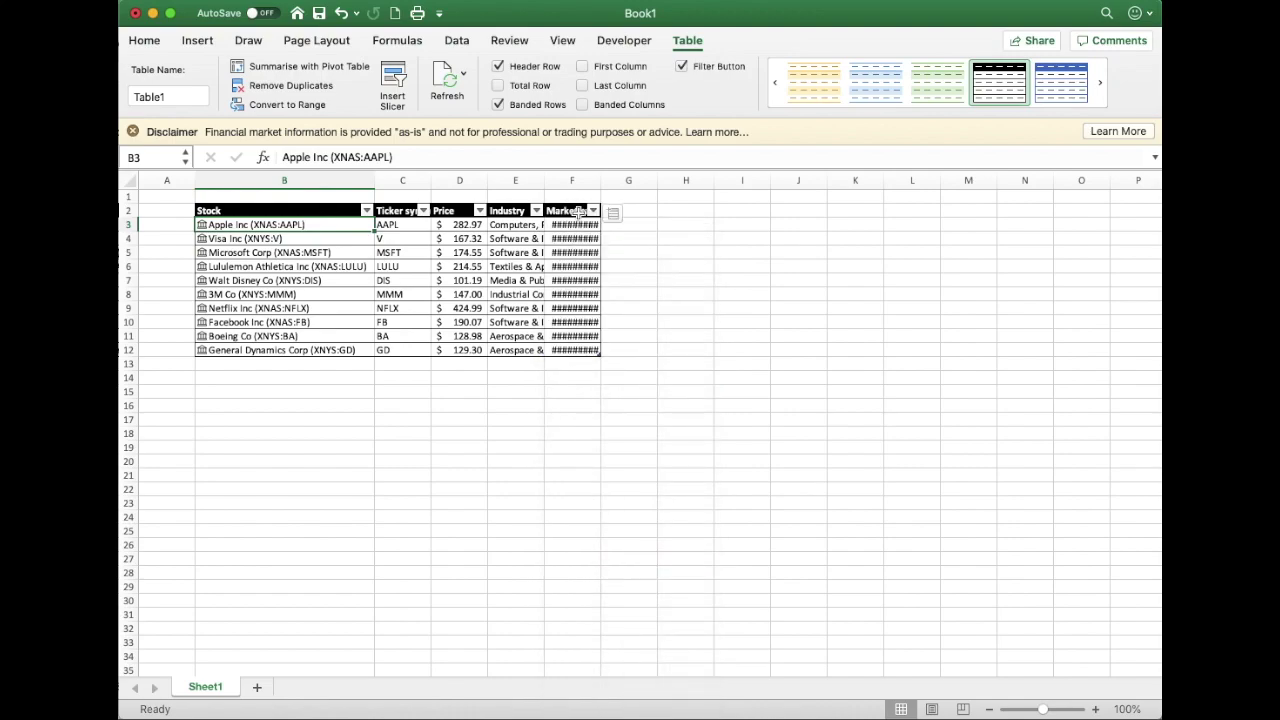
pyautogui.click(616, 213)
pyautogui.click(681, 705)
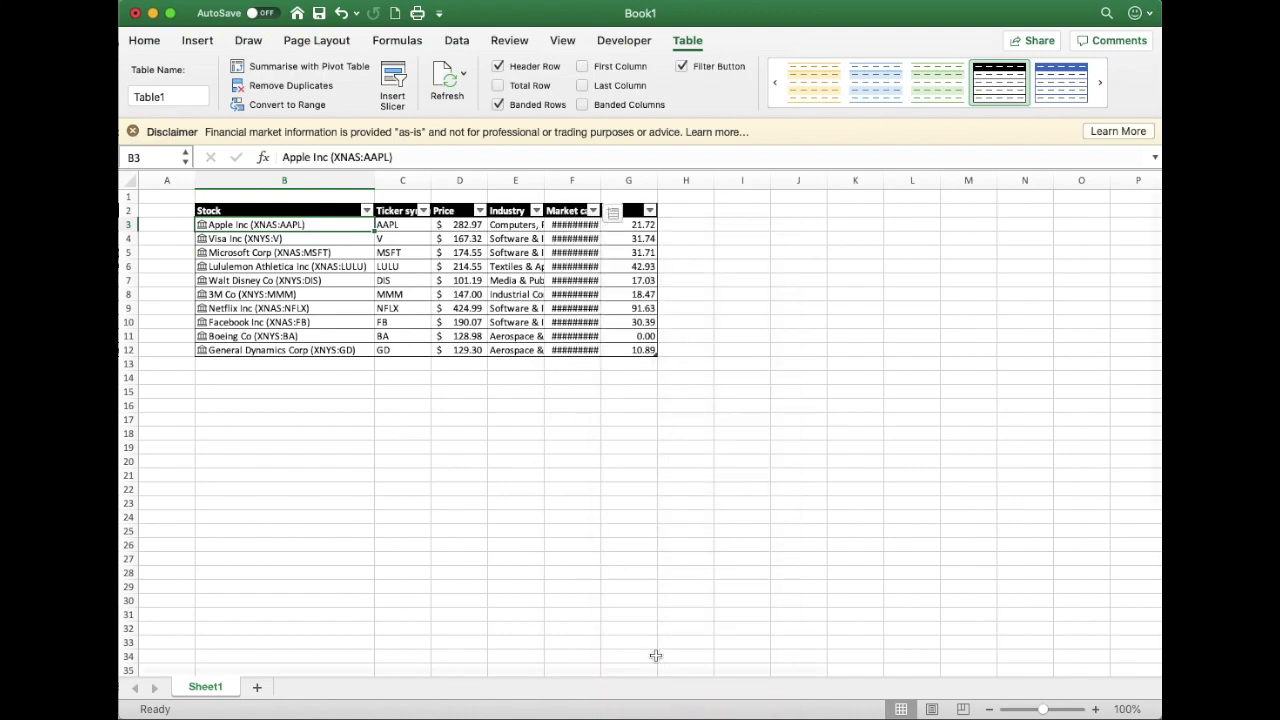
# Extend the stock table with the column headers Quantity in H2 and Market Value in I2
pyautogui.click(836, 209)
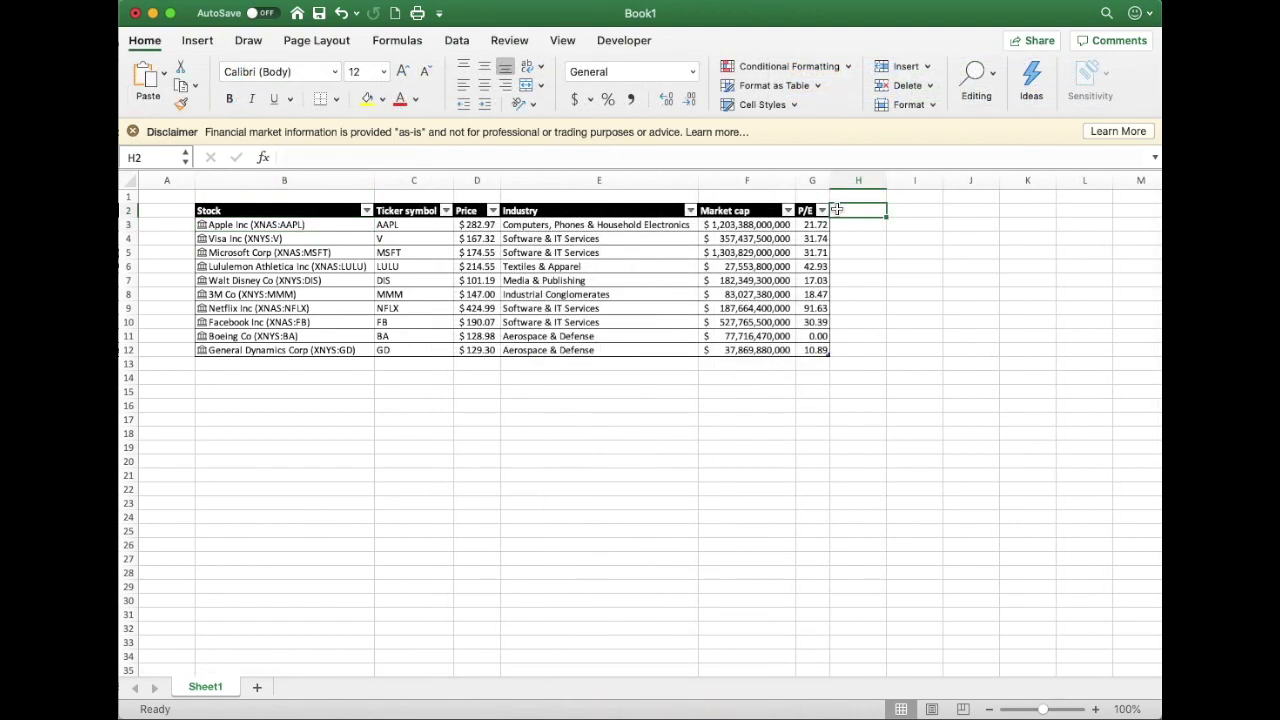
pyautogui.write('Quantity')
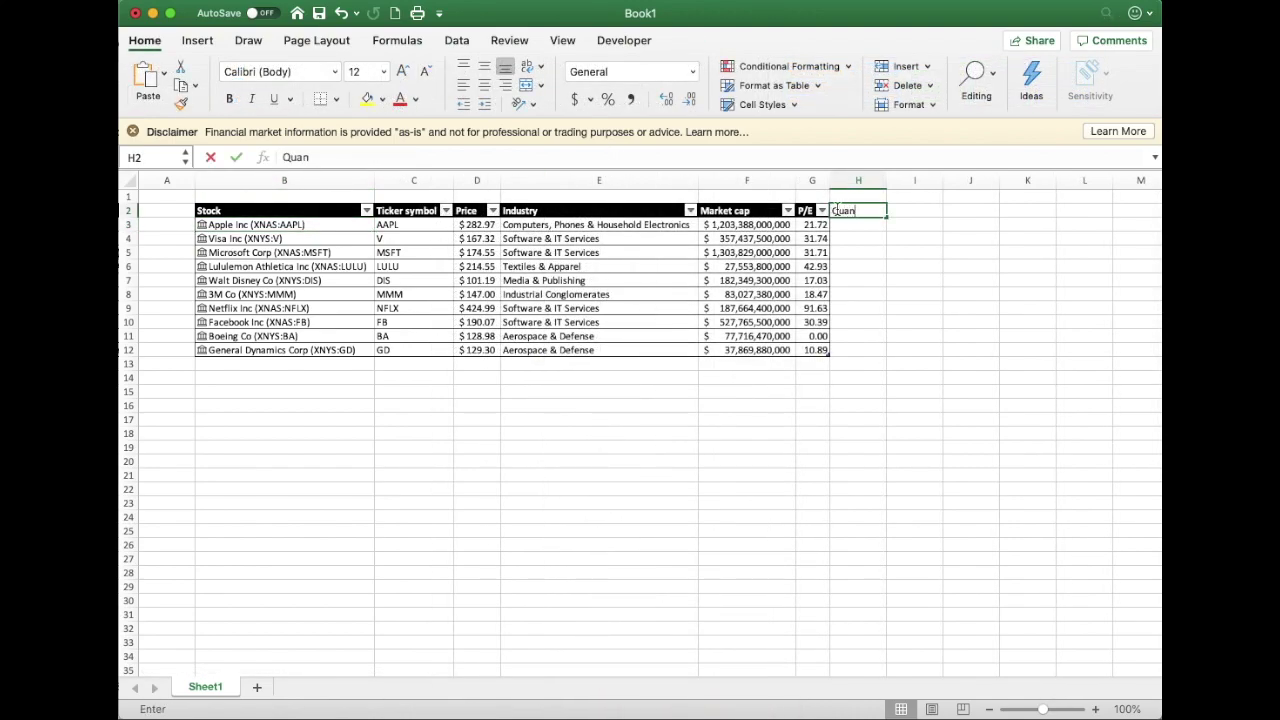
pyautogui.press('Return')
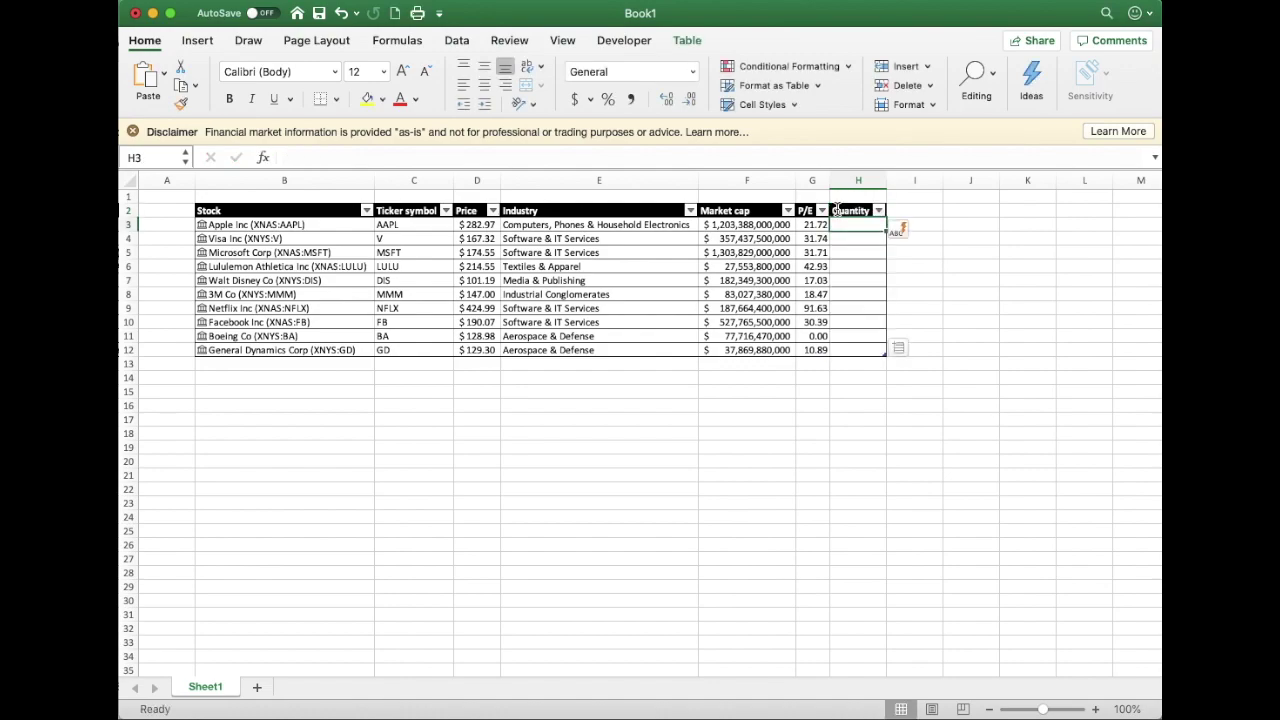
pyautogui.press('Up')
pyautogui.press('Right')
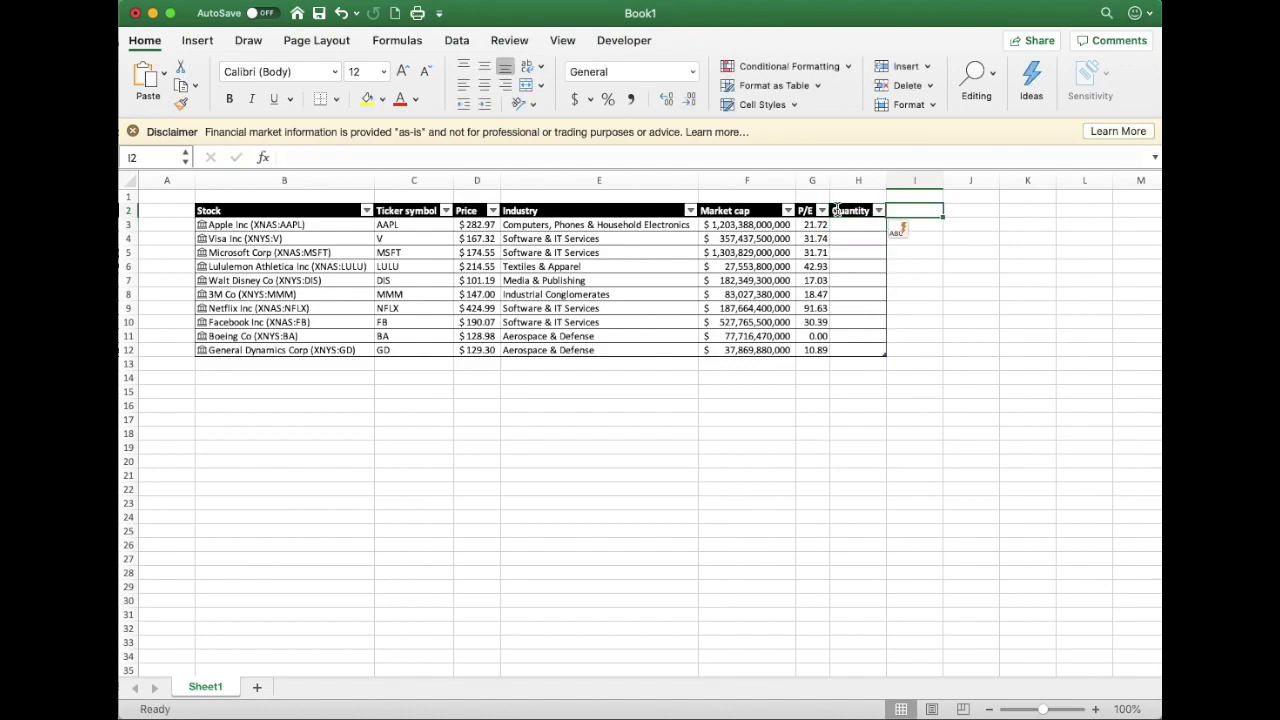
pyautogui.write('Market Value')
pyautogui.press('Return')
# Add the headers Cost in J2 and Total Gains/Losses in K2, and widen column K to fit its header
pyautogui.press('Up')
pyautogui.press('Right')
pyautogui.write('Cost')
pyautogui.press('Return')
pyautogui.press('Up')
pyautogui.press('Right')
pyautogui.write('Total')
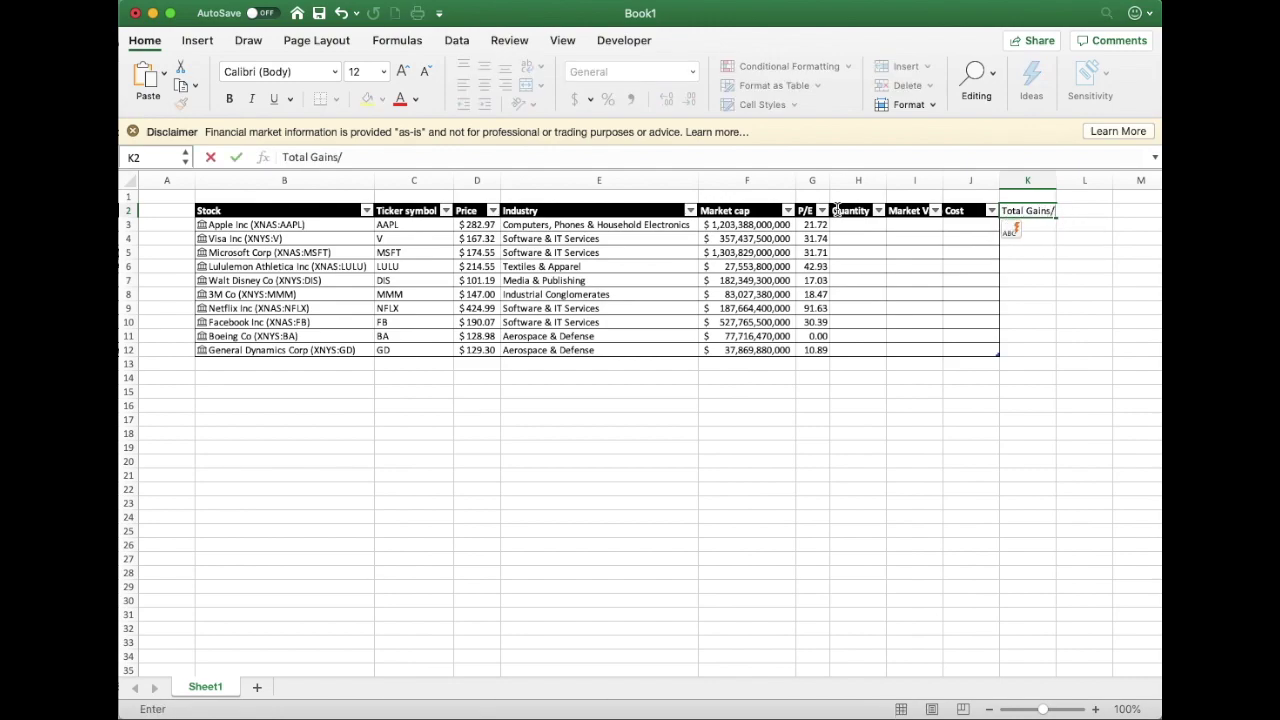
pyautogui.press('Return')
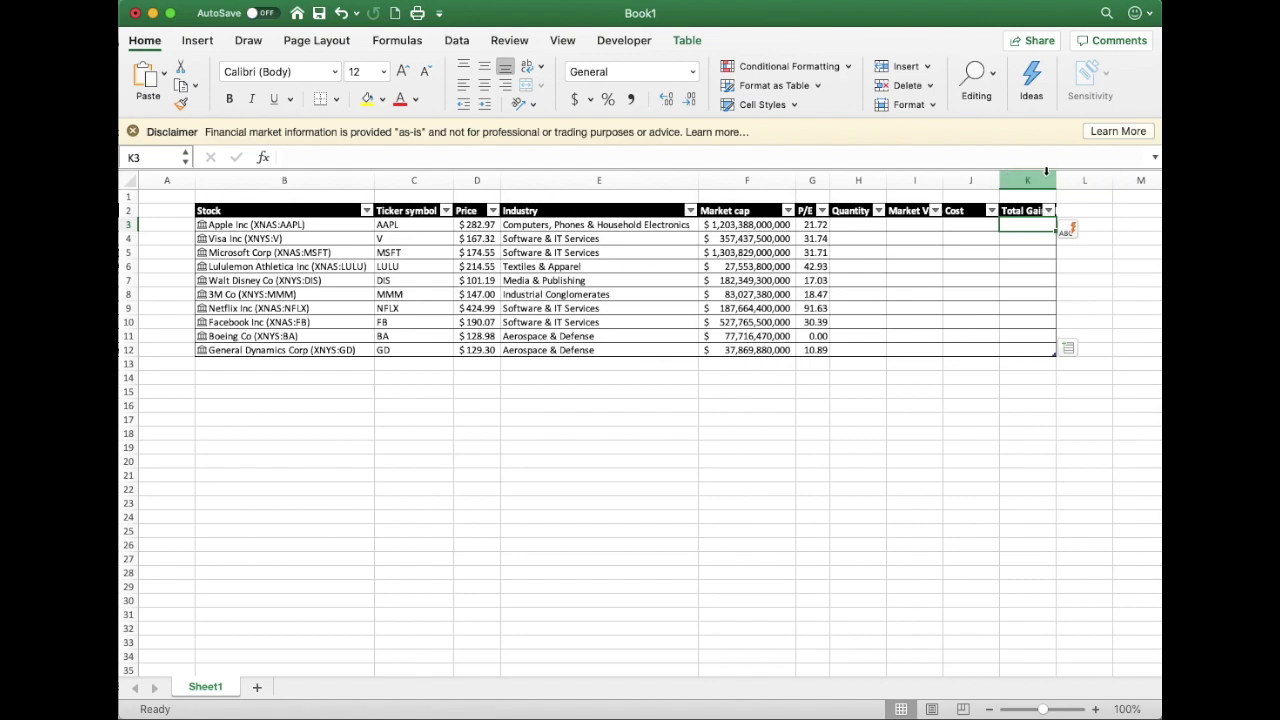
pyautogui.moveTo(1053, 177); pyautogui.dragTo(1120, 178)
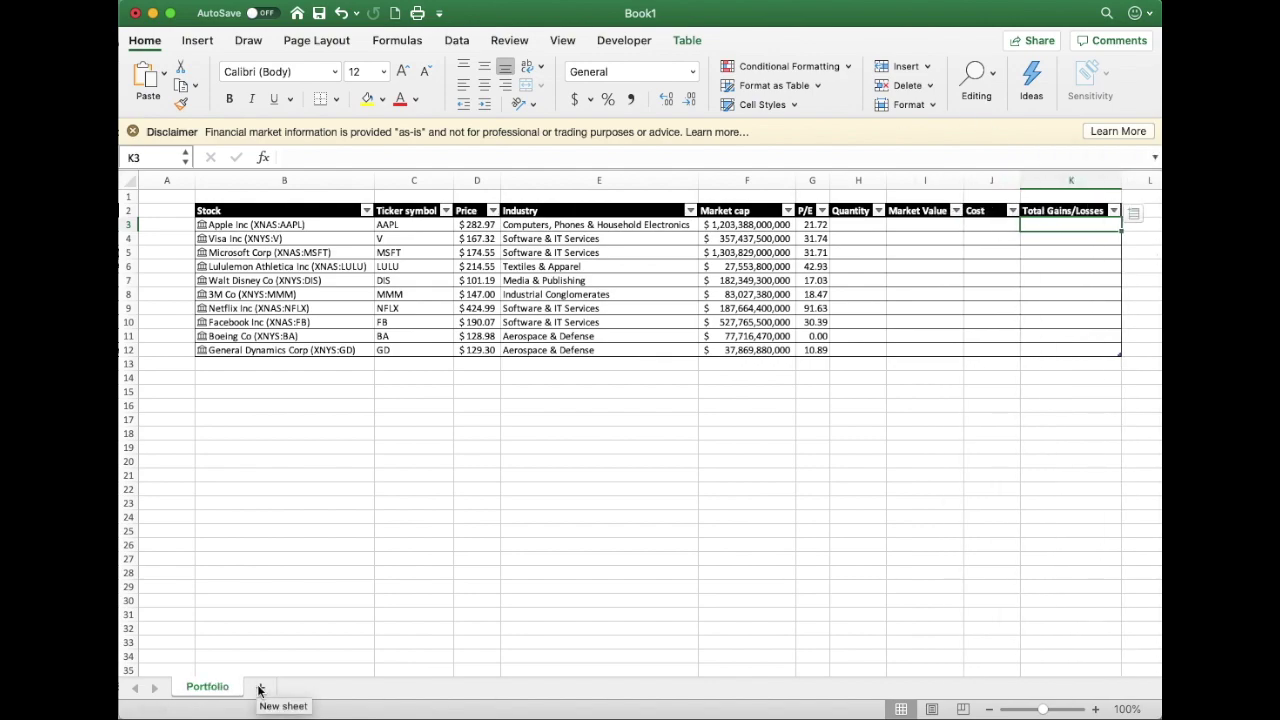
# Add a new worksheet and name it Transaction History
pyautogui.click(257, 687)
pyautogui.doubleClick(259, 687)
pyautogui.press('BackSpace')
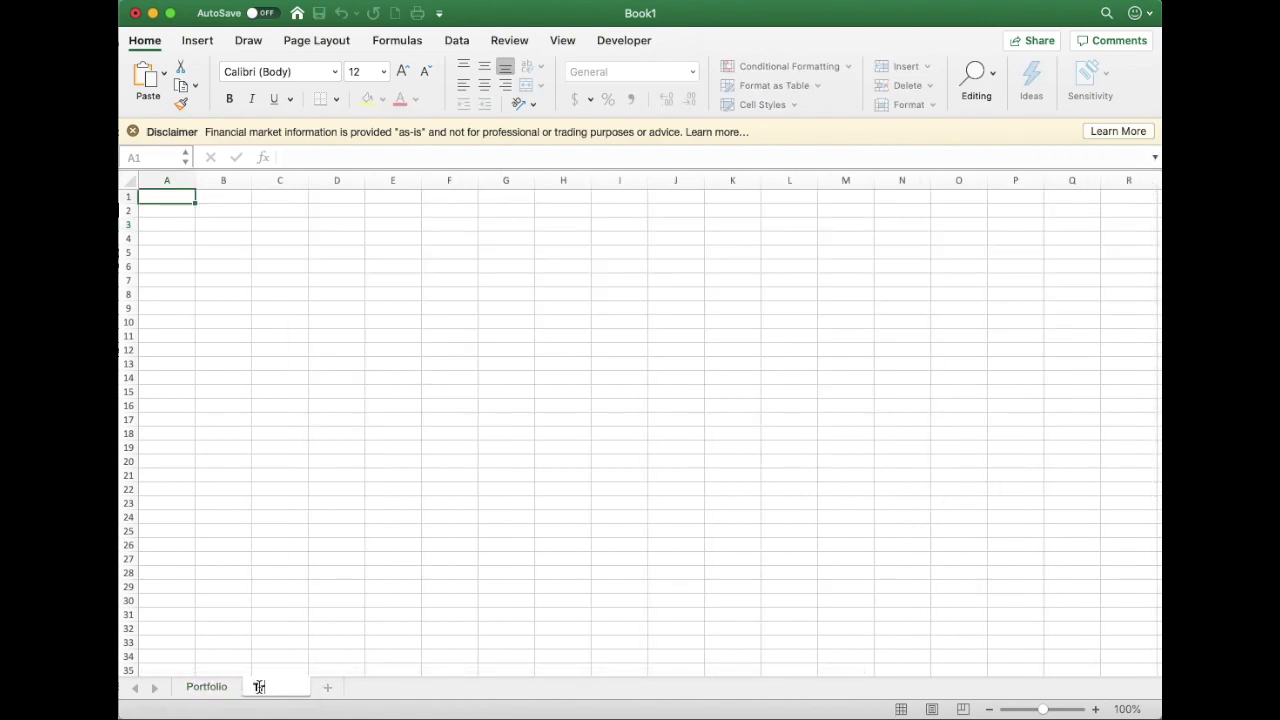
pyautogui.write('Transaction Hi')
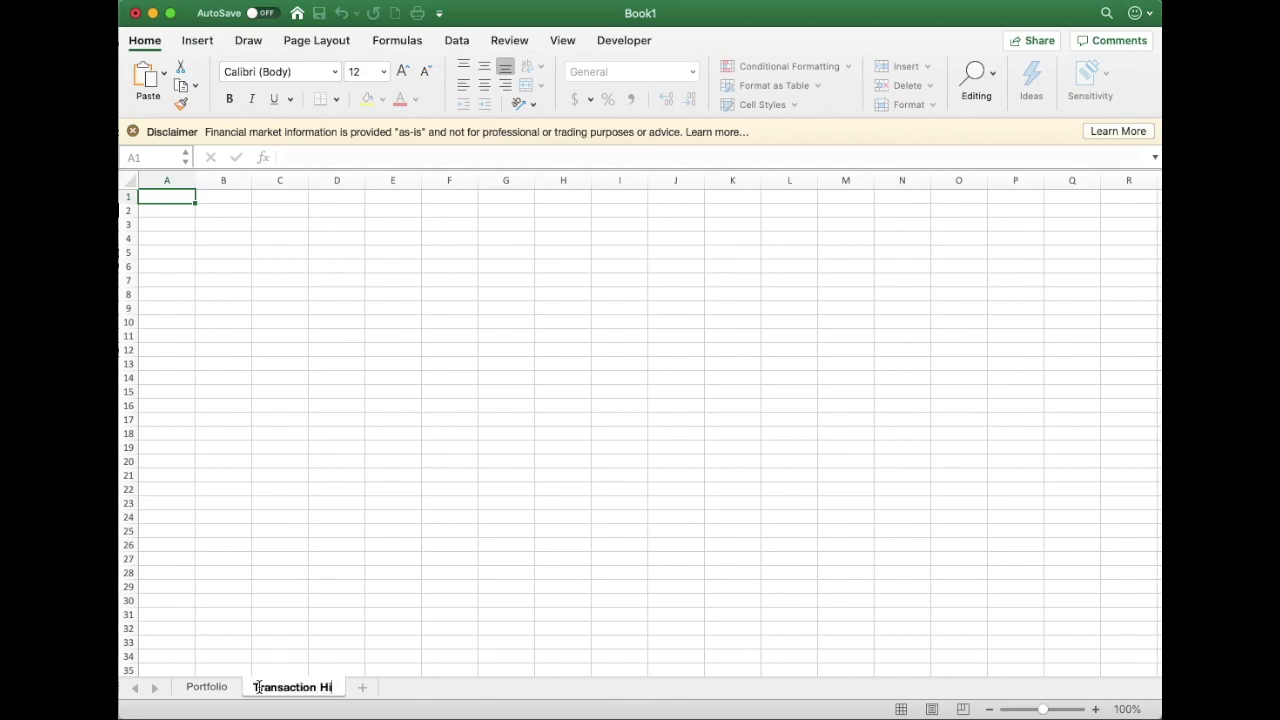
pyautogui.write('story')
pyautogui.press('Return')
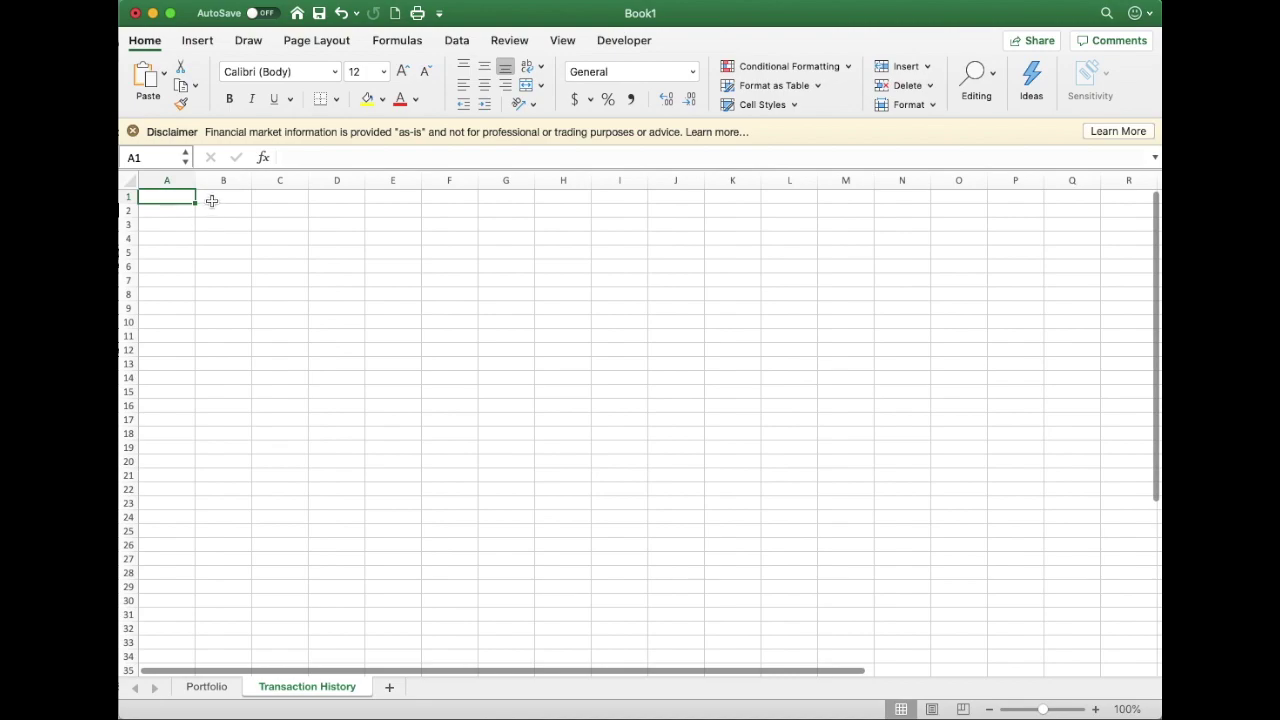
# Enter the headers Date, Ticker and Action in A1:C1 of the Transaction History sheet
pyautogui.write('Date')
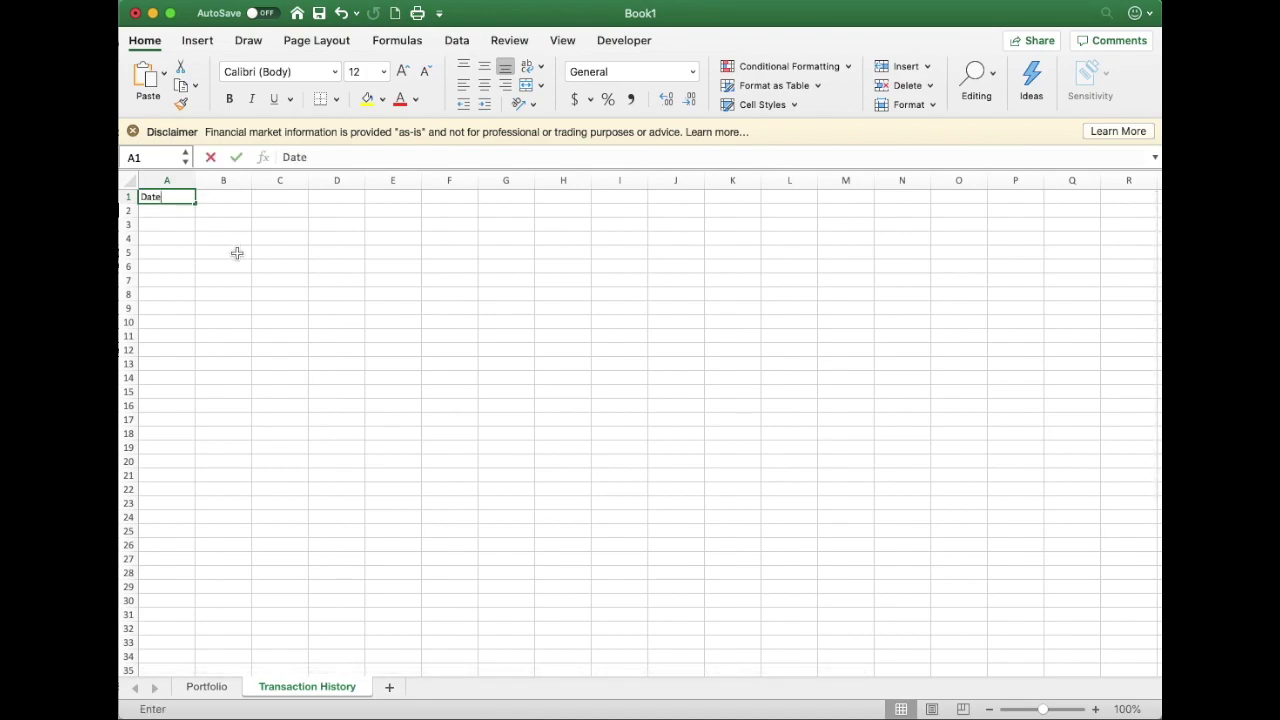
pyautogui.press('Tab')
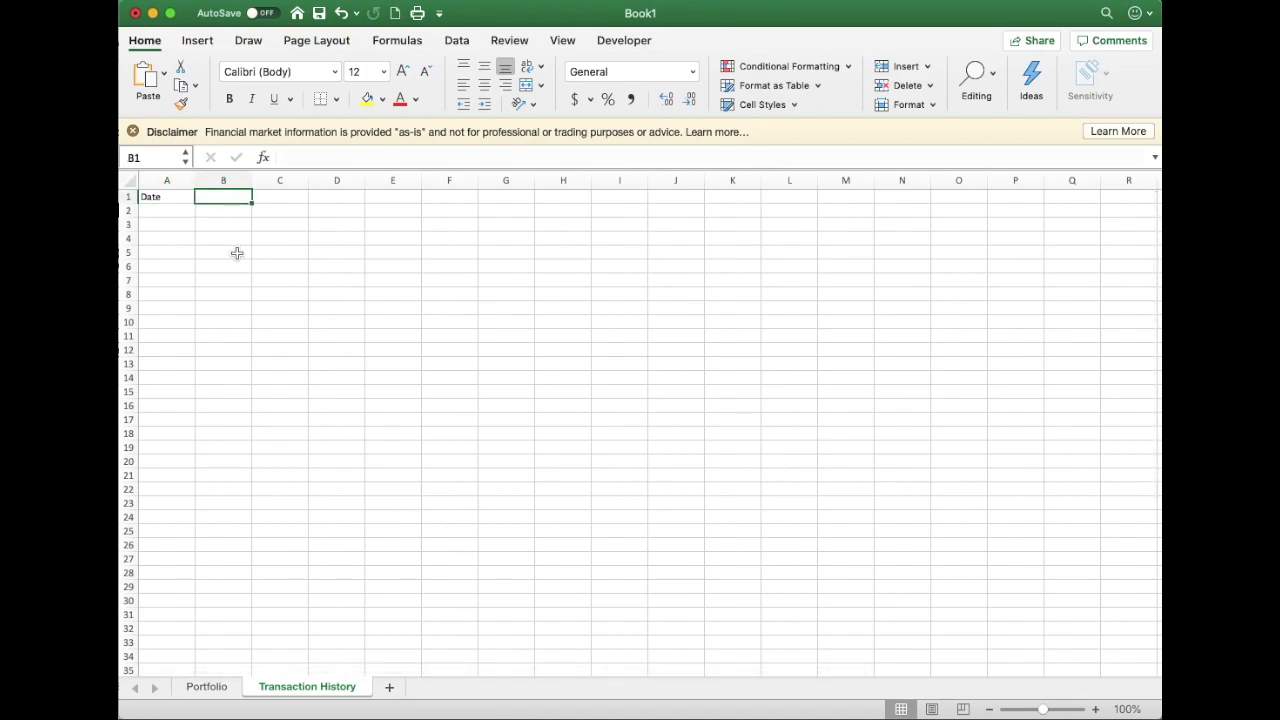
pyautogui.write('Ticker')
pyautogui.press('Return')
pyautogui.press('Up')
pyautogui.press('Right')
pyautogui.write('Act')
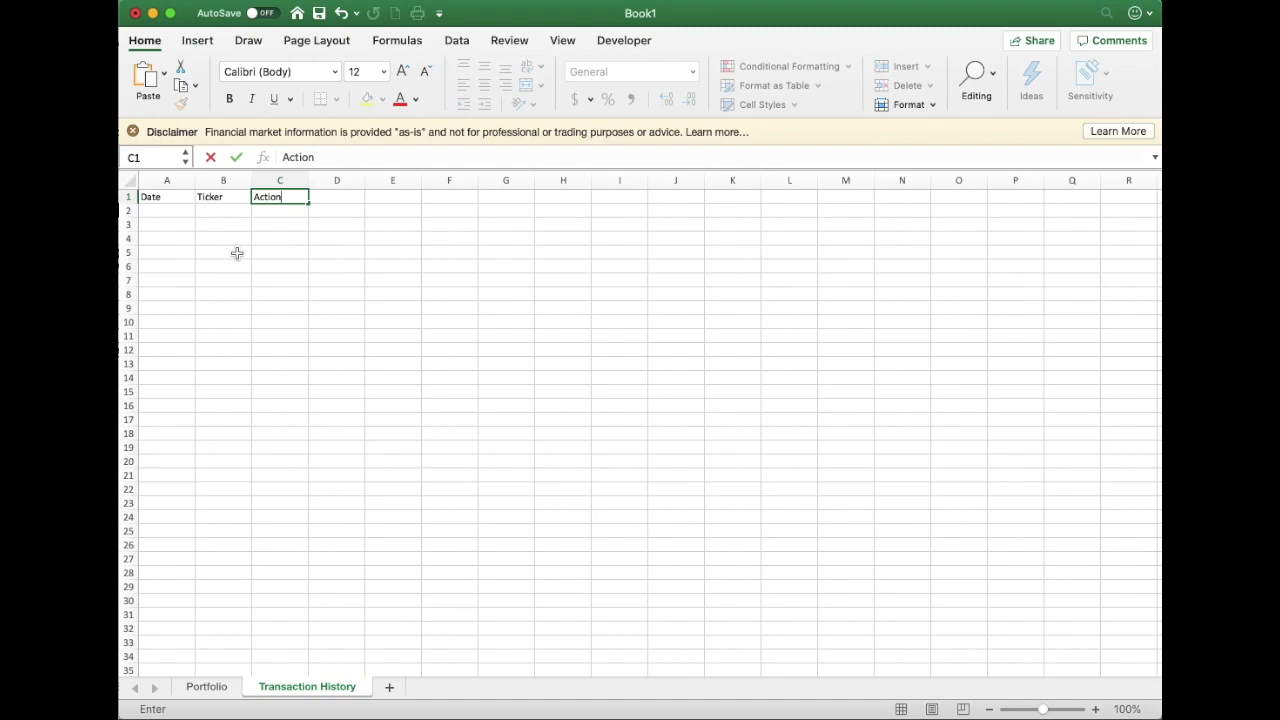
pyautogui.press('Return')
# Enter the headers Quantity, Price and Amount in D1:F1 of the Transaction History sheet
pyautogui.press('Up')
pyautogui.press('Right')
pyautogui.write('Qa')
pyautogui.press('Tab')
pyautogui.write('Price')
pyautogui.press('Return')
pyautogui.click(464, 198)
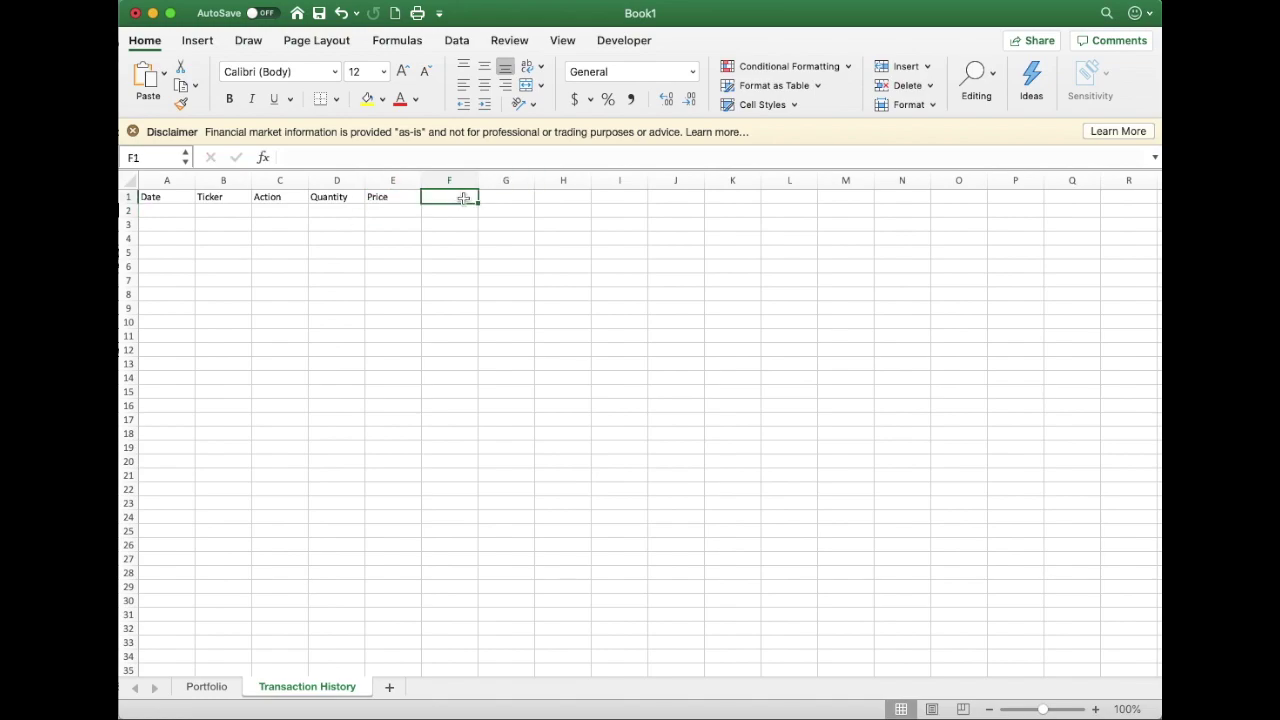
pyautogui.write('Amo')
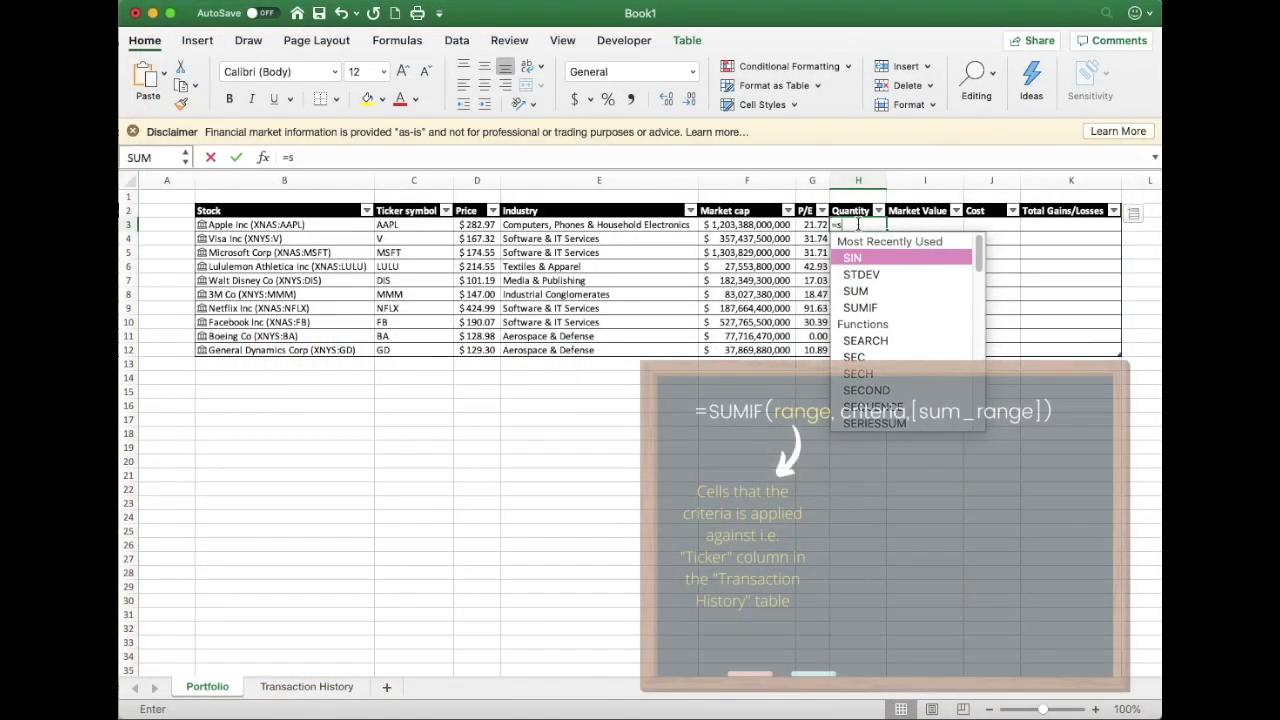
# Build a SUMIF formula in H3 of the Portfolio sheet with the Ticker column B:B of Transaction History as its range
pyautogui.write('umif')
pyautogui.doubleClick(897, 252)
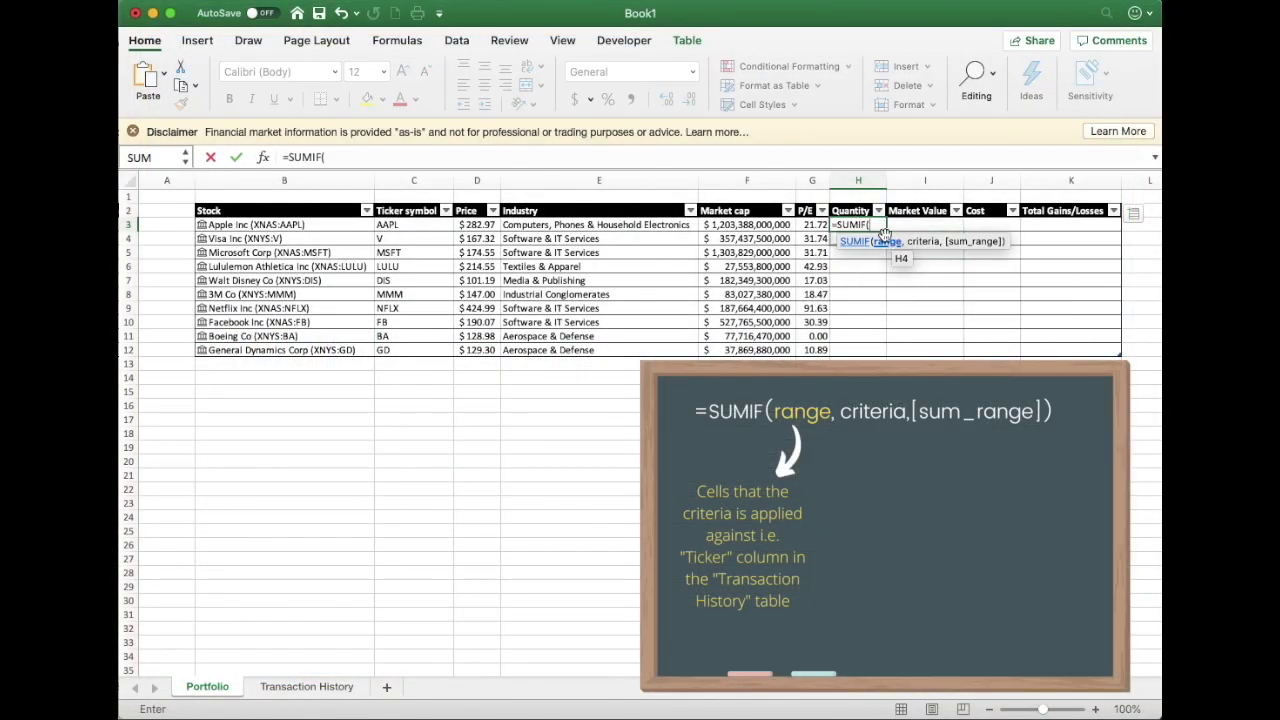
pyautogui.click(304, 687)
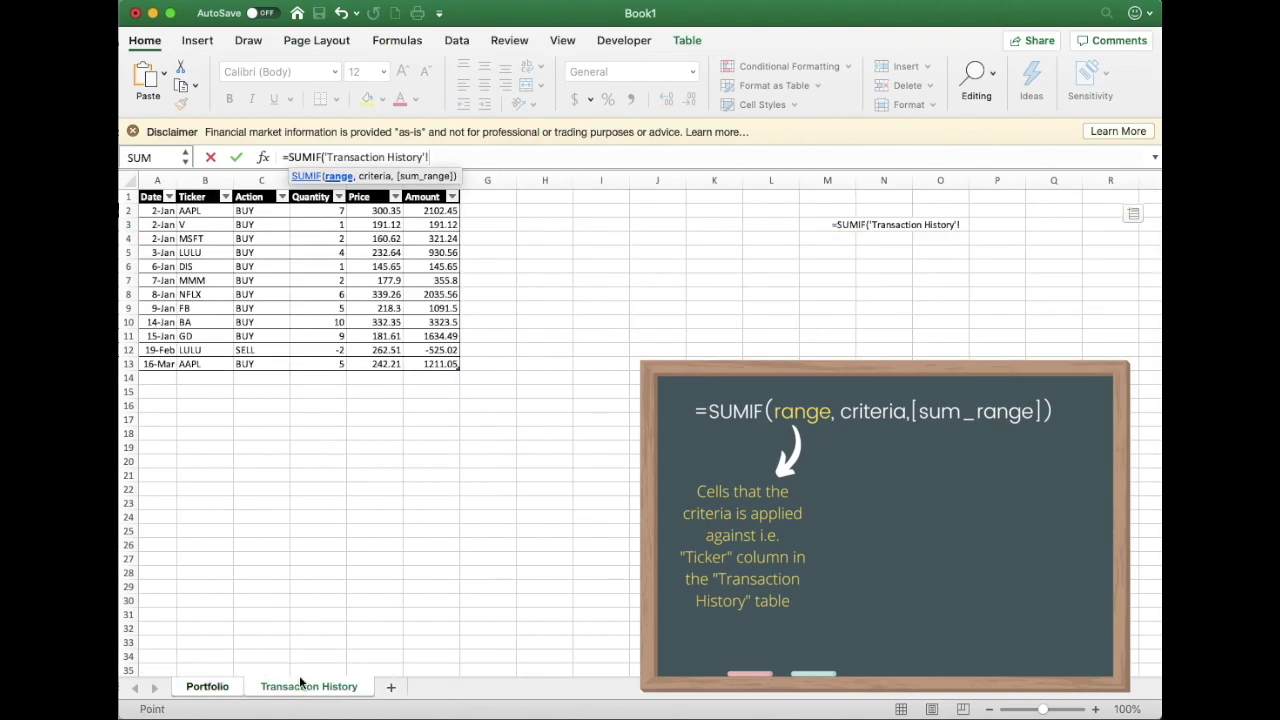
pyautogui.click(197, 180)
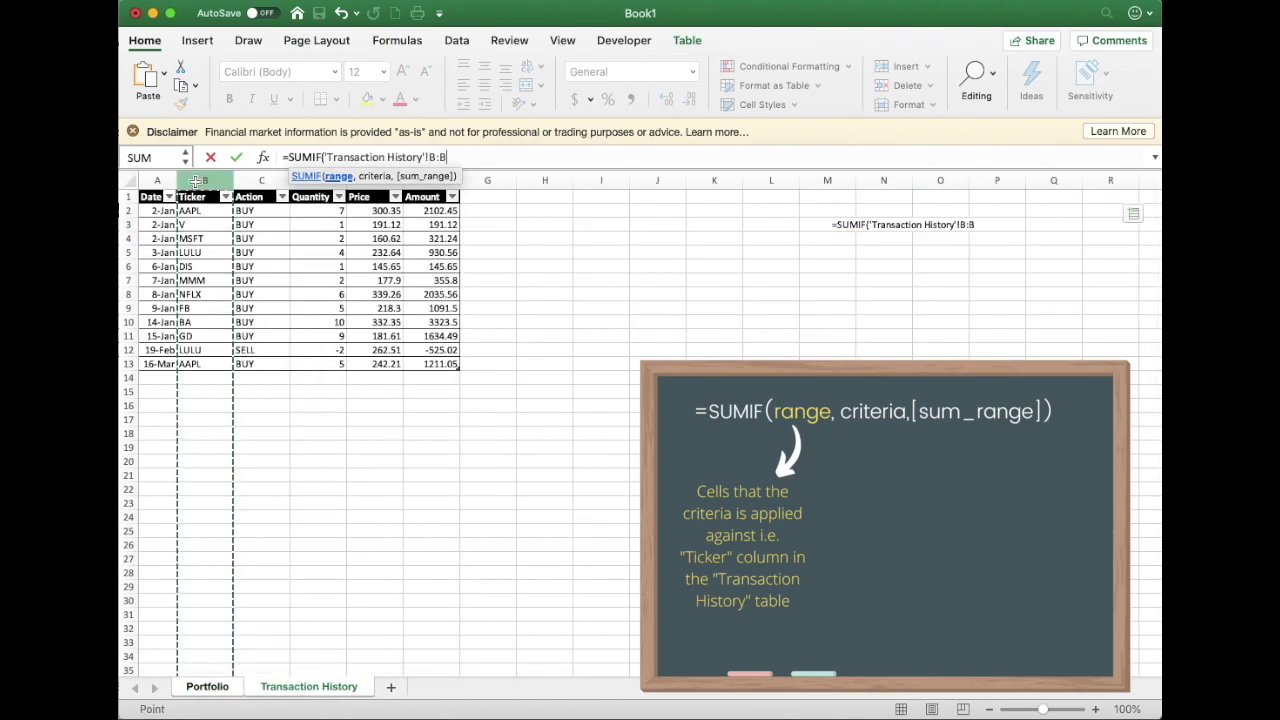
pyautogui.write(',')
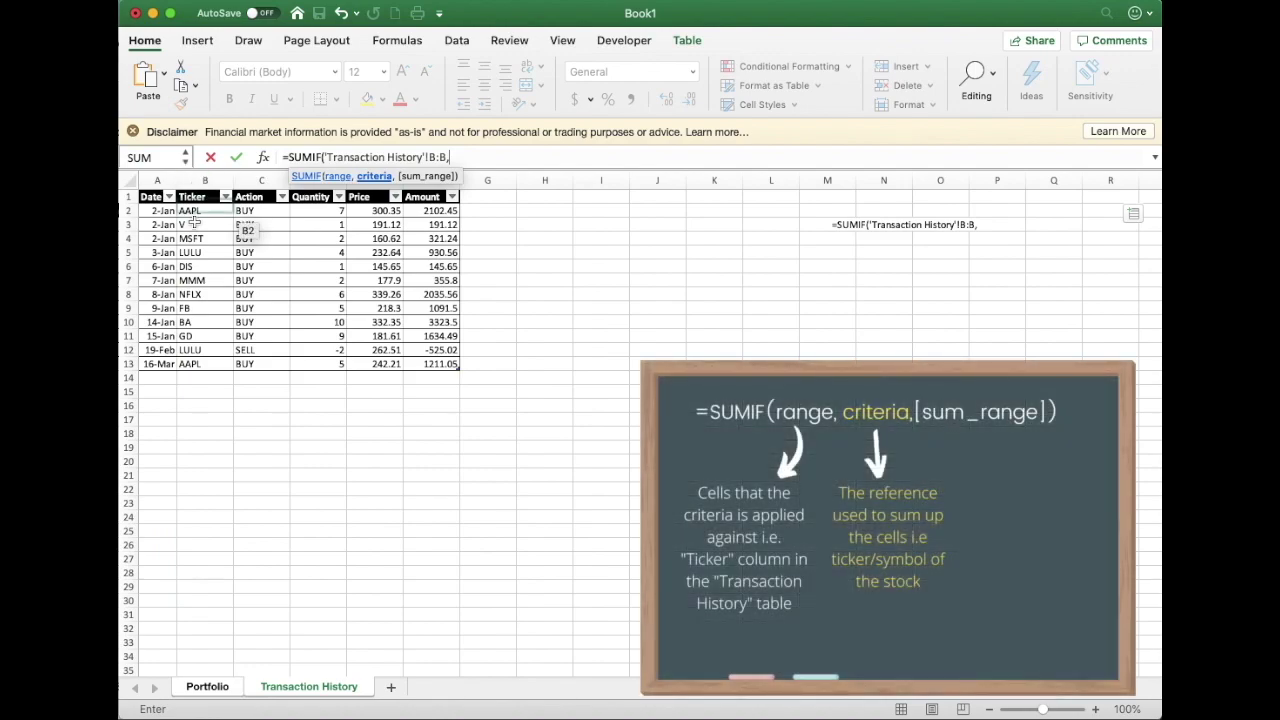
# Complete the Quantity SUMIF in H3 with the row's Ticker symbol as criteria and Transaction History column D:D as sum range
pyautogui.click(222, 688)
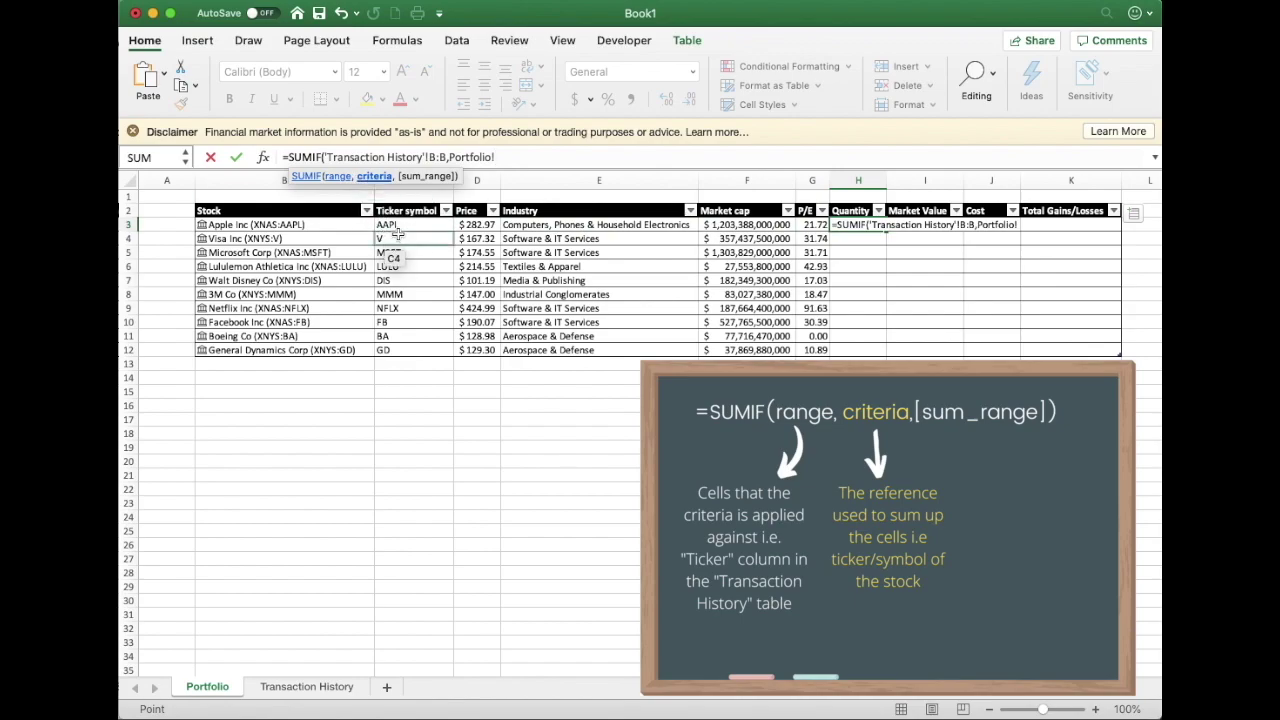
pyautogui.click(397, 226)
pyautogui.write(',')
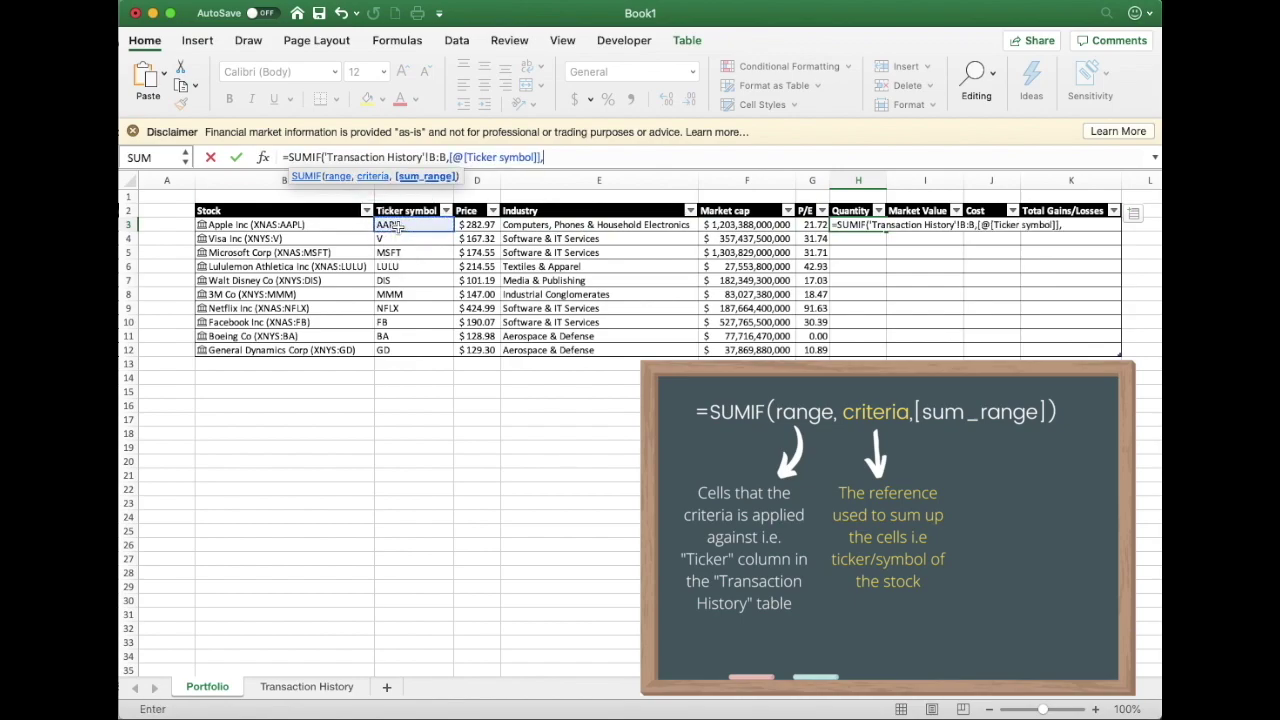
pyautogui.click(306, 687)
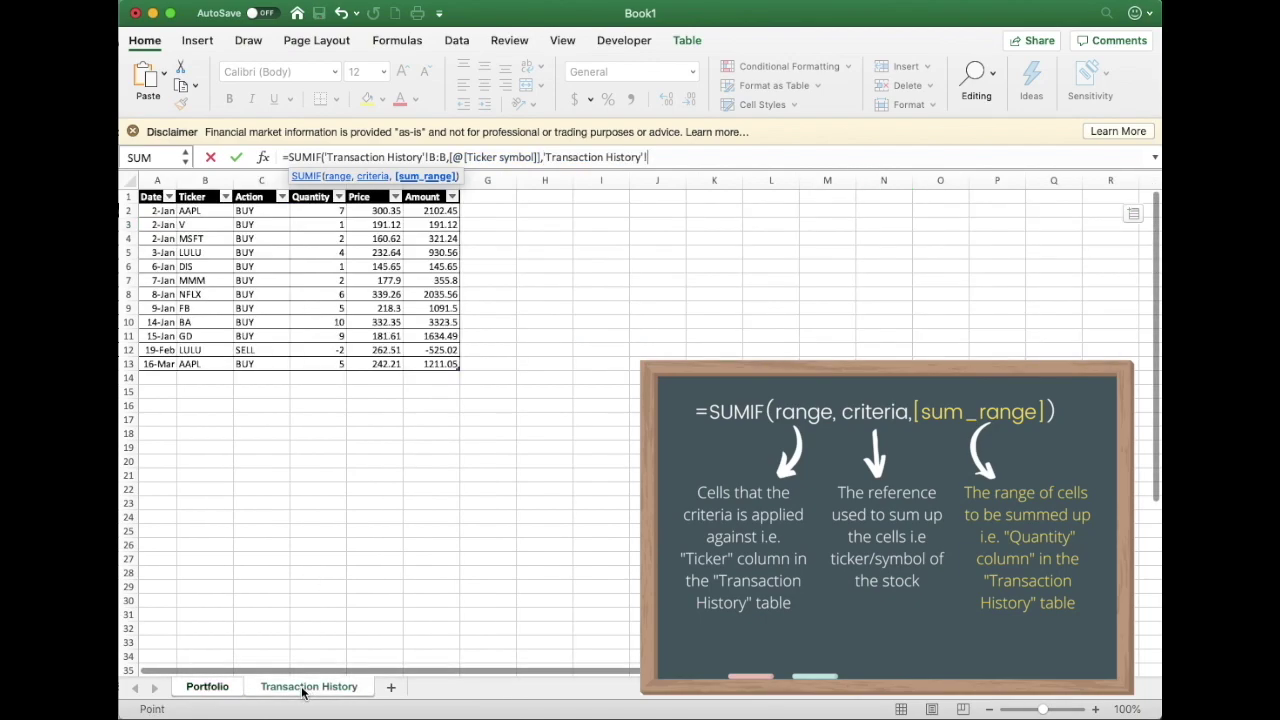
pyautogui.click(320, 187)
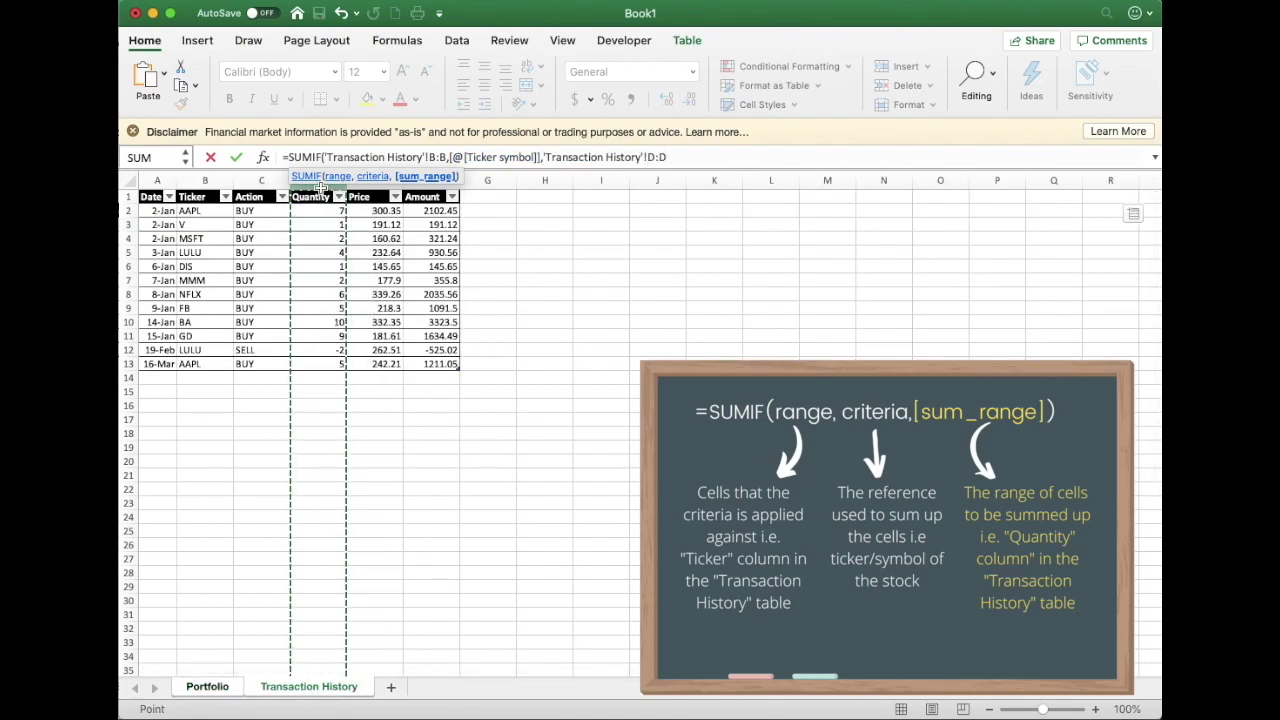
pyautogui.press('Return')
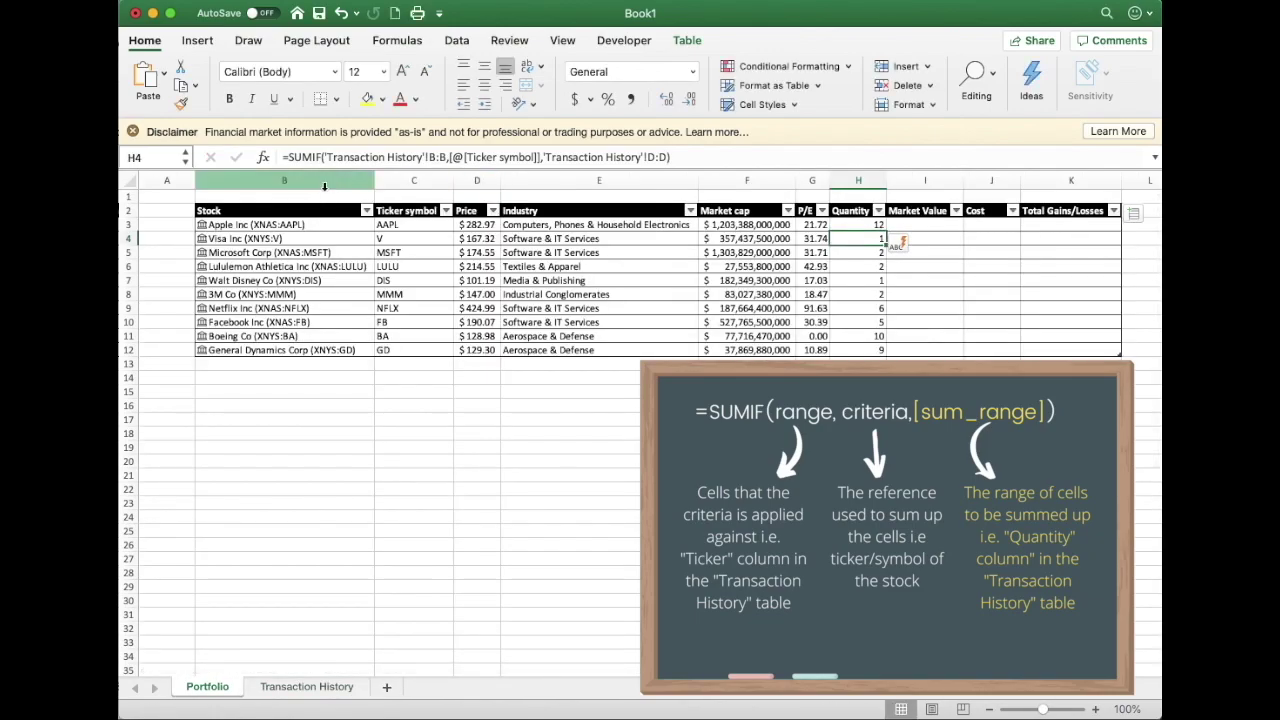
# Start a SUMIF formula in the Cost cell J3 with Transaction History column B:B as its range
pyautogui.click(984, 225)
pyautogui.write('=sumif')
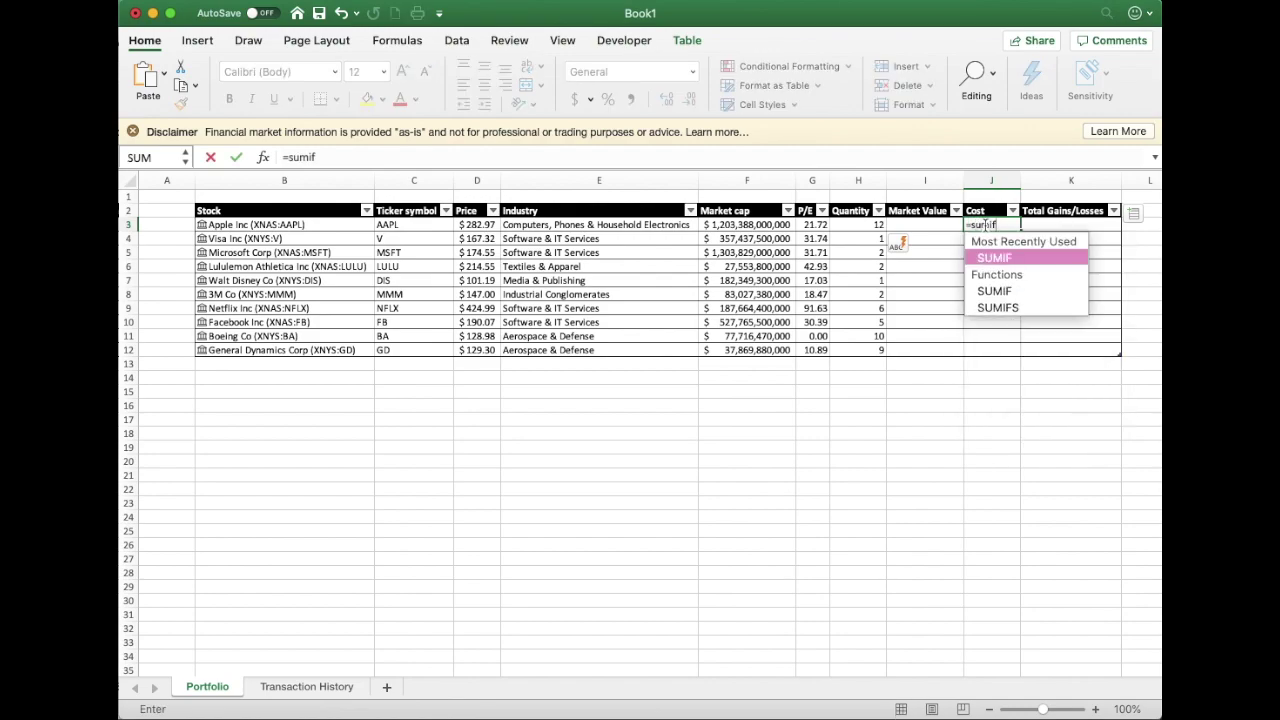
pyautogui.press('Tab')
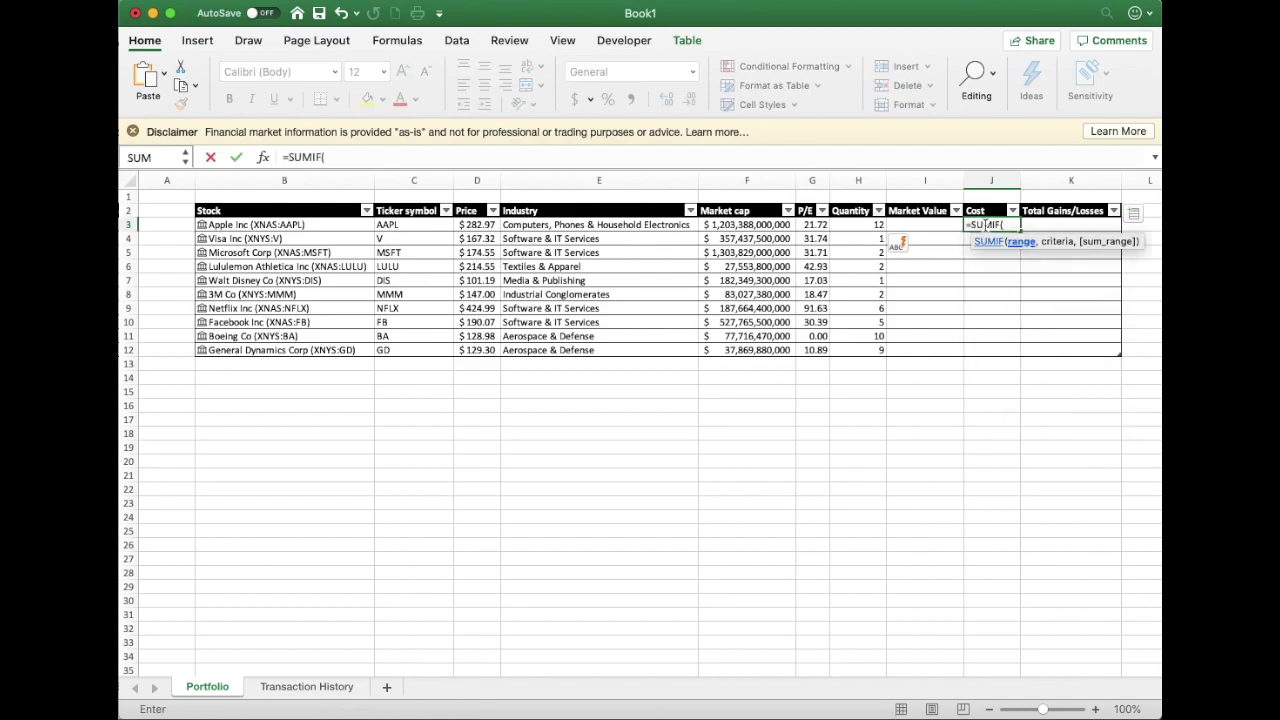
pyautogui.click(307, 686)
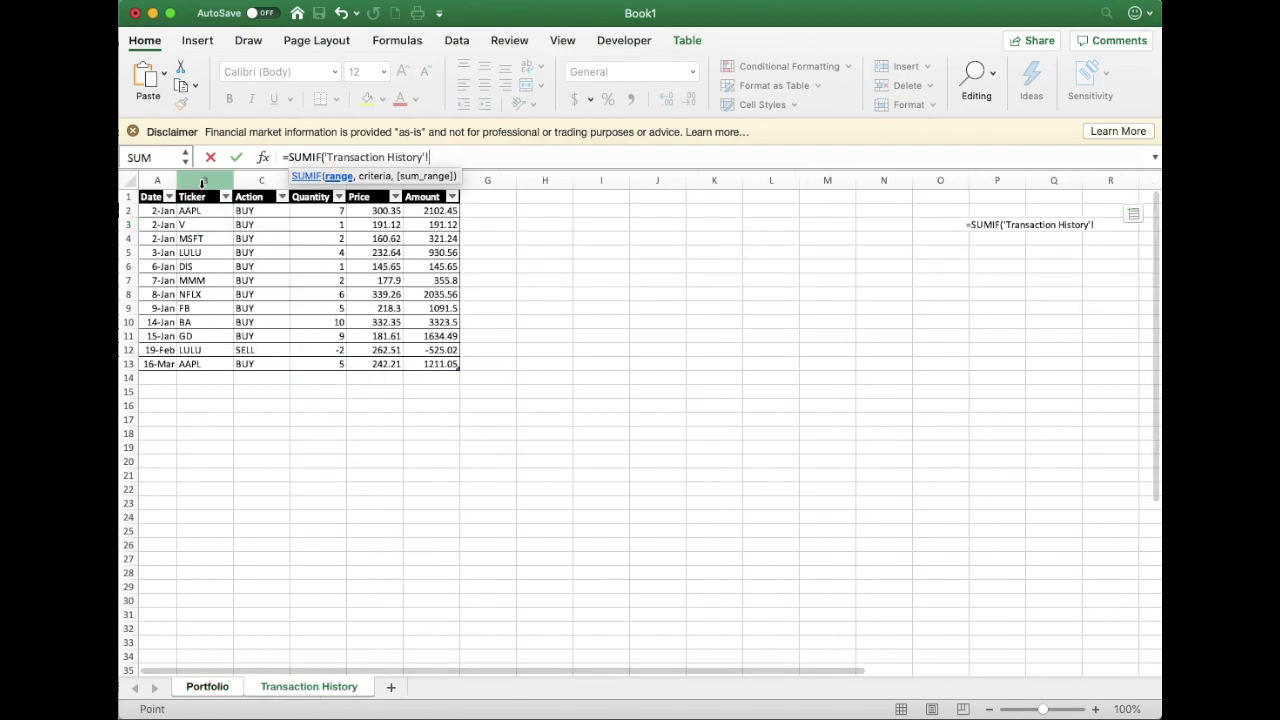
pyautogui.click(203, 183)
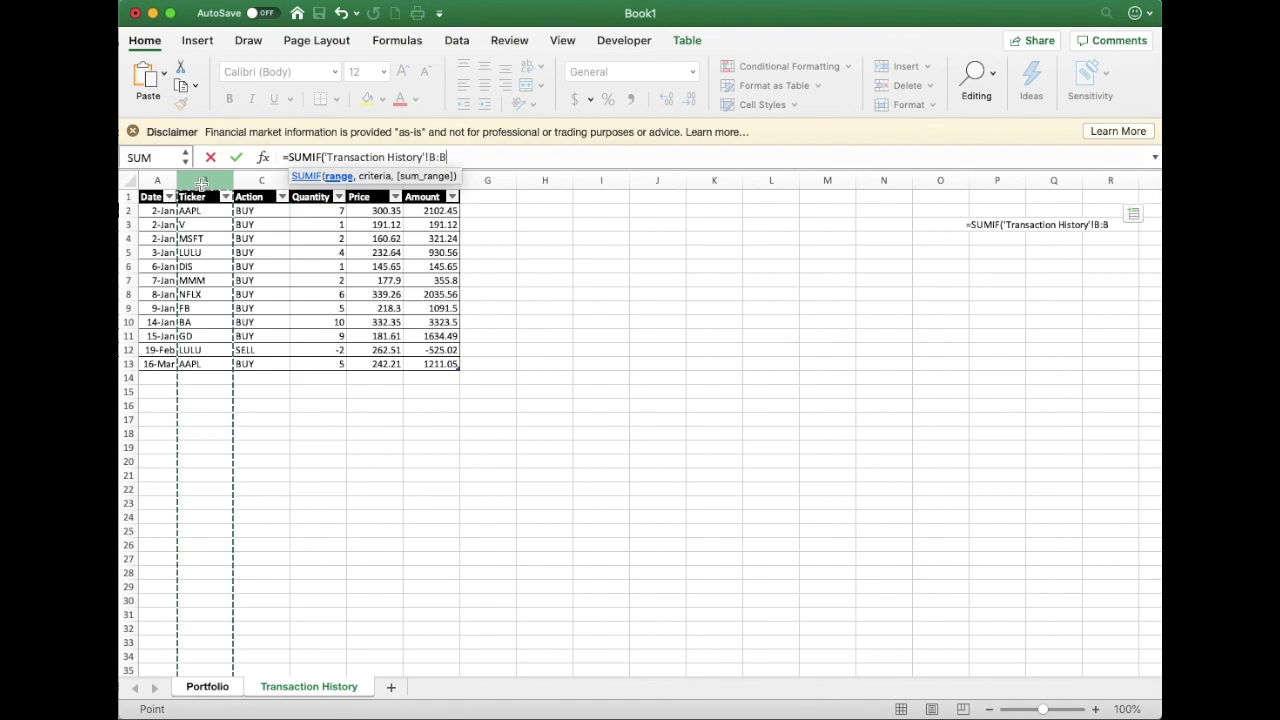
pyautogui.write(',')
# Complete the Cost SUMIF with the row's Ticker symbol as criteria and Transaction History column F:F as sum range
pyautogui.click(219, 689)
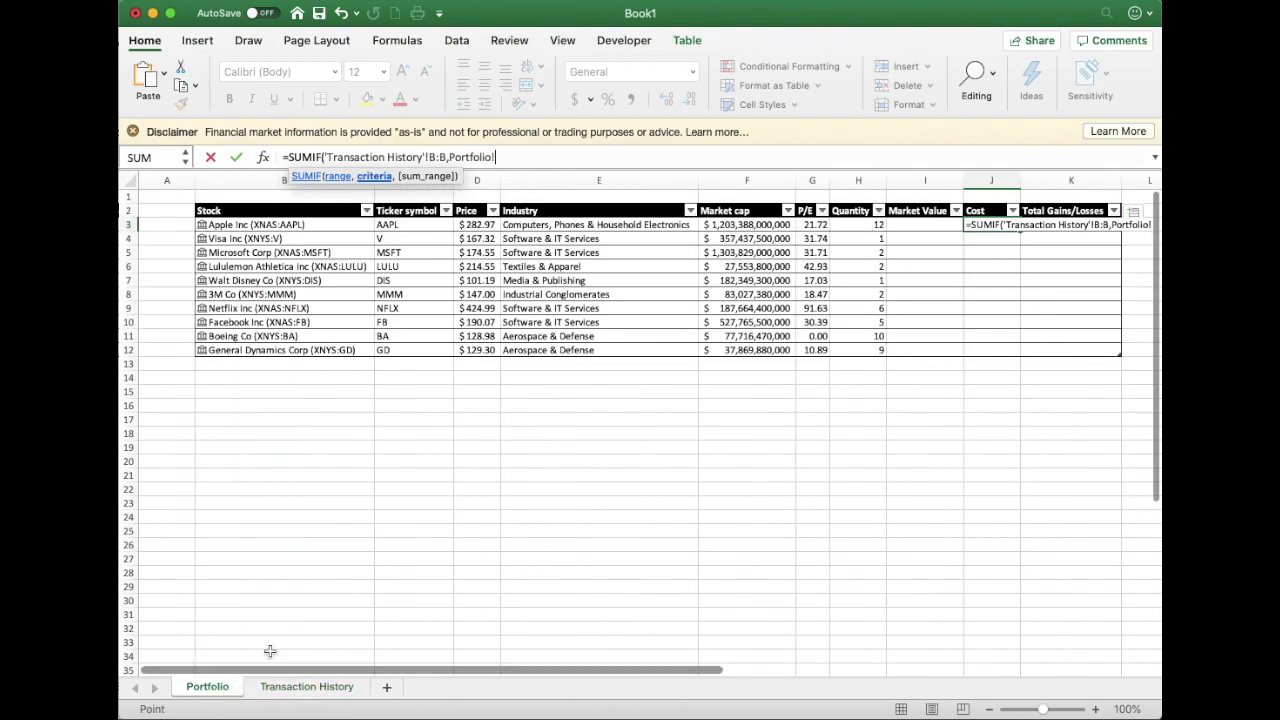
pyautogui.click(405, 227)
pyautogui.write(',')
pyautogui.click(307, 687)
pyautogui.click(432, 183)
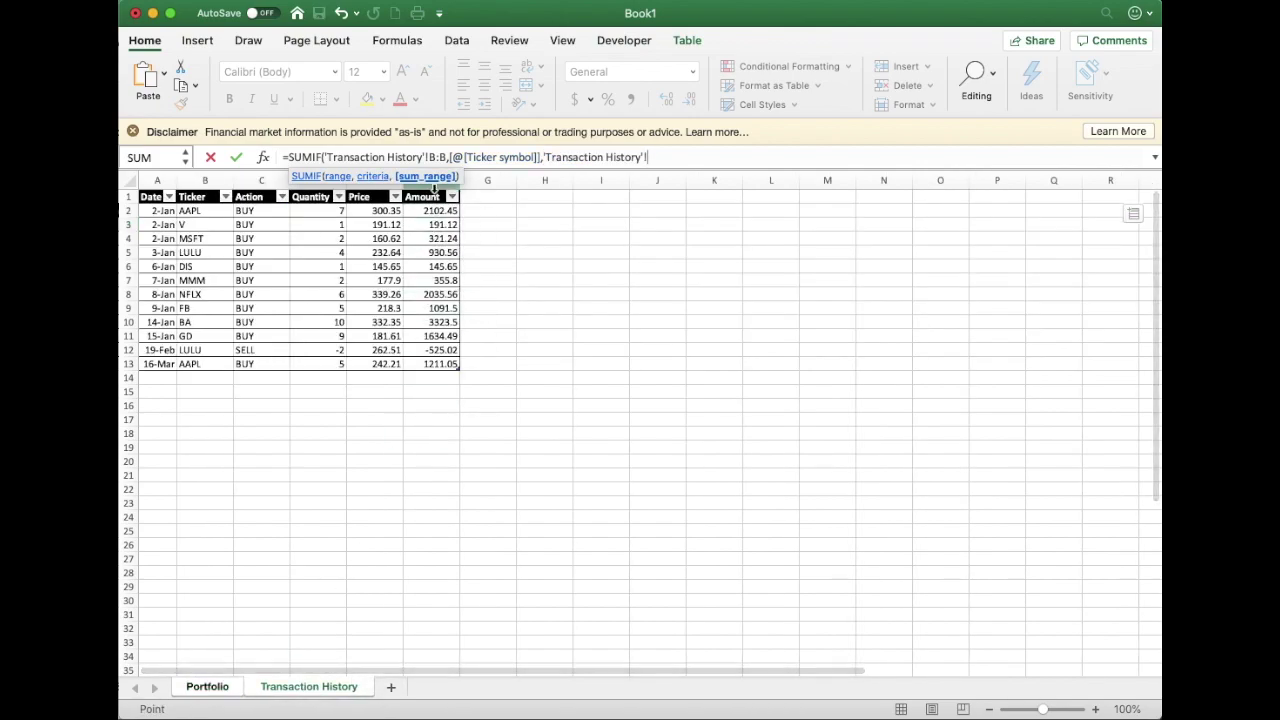
pyautogui.write(')')
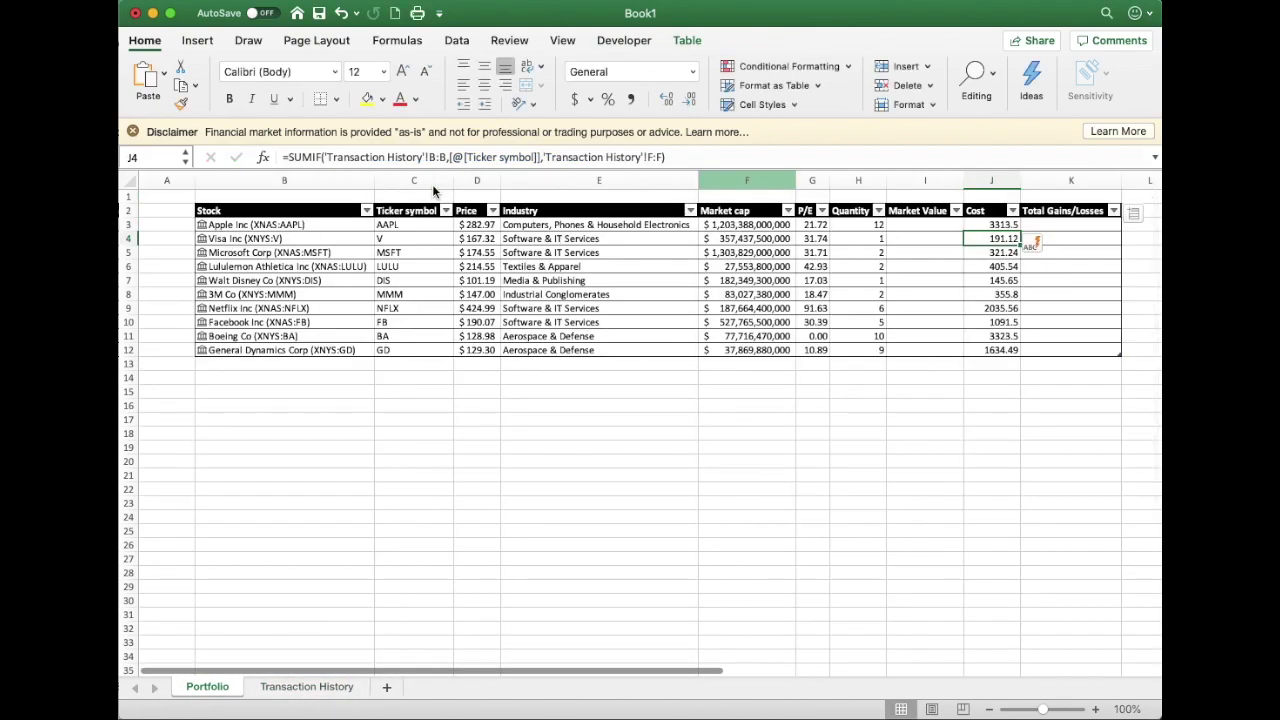
pyautogui.press('Return')
# Insert a column between Cost and Total Gains/Losses and give it the header "Avg cost per share"
pyautogui.rightClick(996, 180)
pyautogui.click(1030, 260)
pyautogui.click(1009, 211)
pyautogui.write('Avg cost')
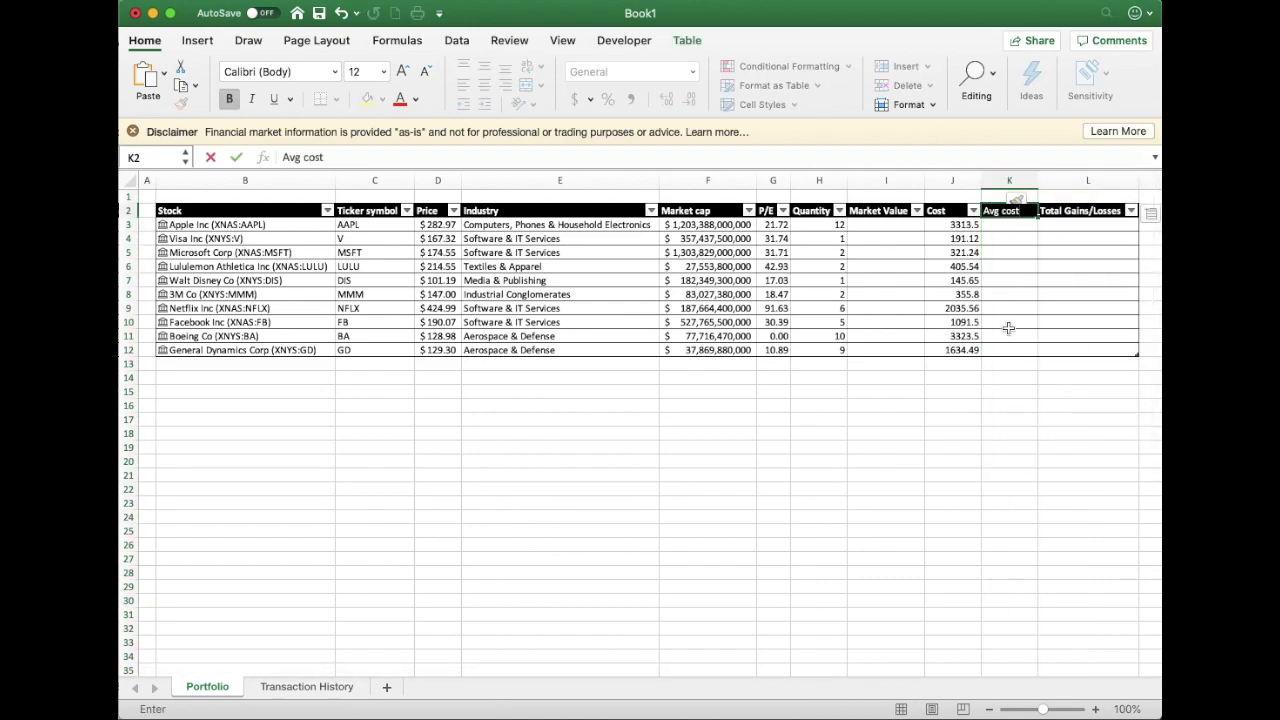
pyautogui.write(' per share')
pyautogui.press('Return')
pyautogui.write('=')
pyautogui.press('Left')
pyautogui.write('/')
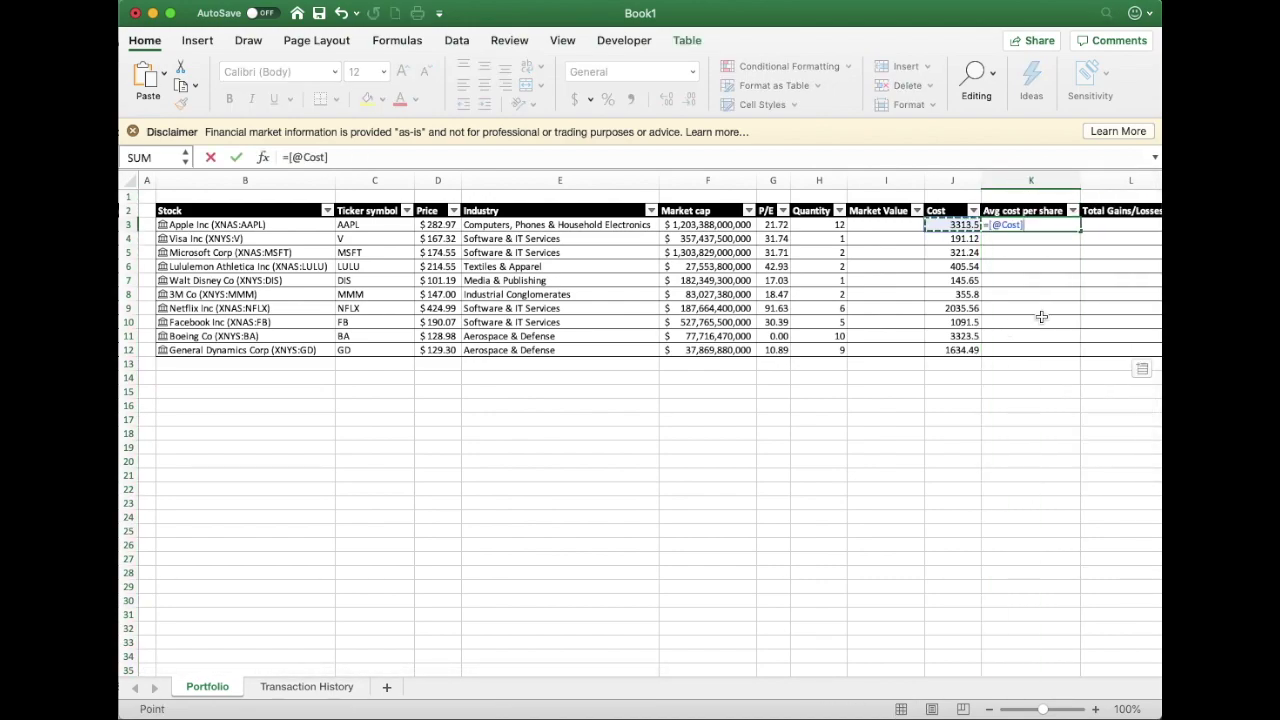
pyautogui.press('Left')
pyautogui.press('Left')
pyautogui.press('Left')
pyautogui.press('Return')
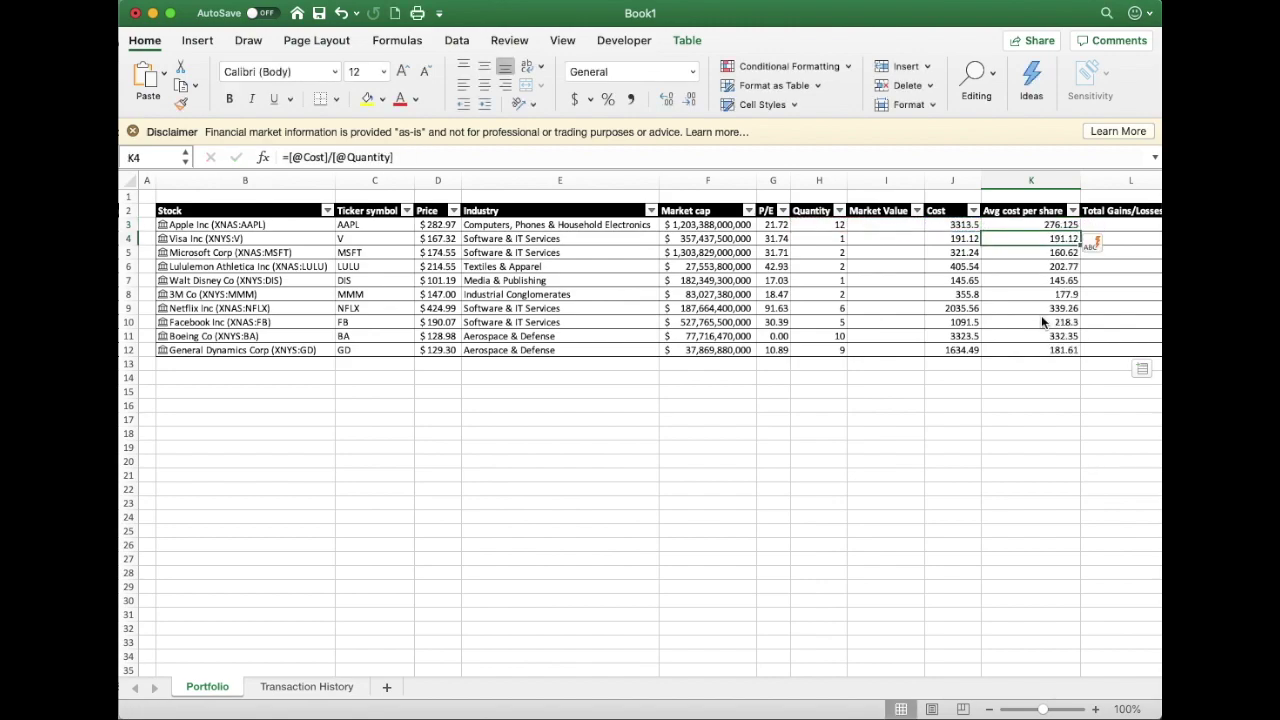
pyautogui.click(904, 226)
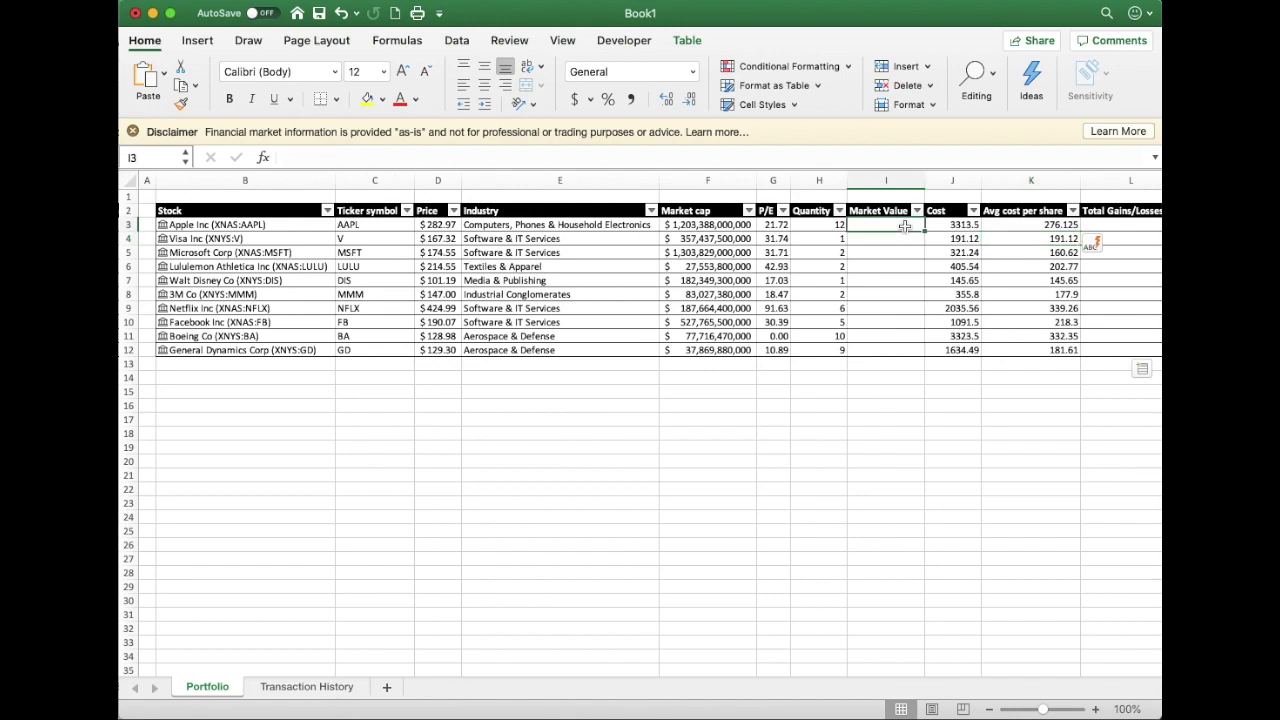
pyautogui.write('=')
pyautogui.press('Left')
pyautogui.press('Left')
pyautogui.press('Left')
pyautogui.press('Left')
pyautogui.press('Left')
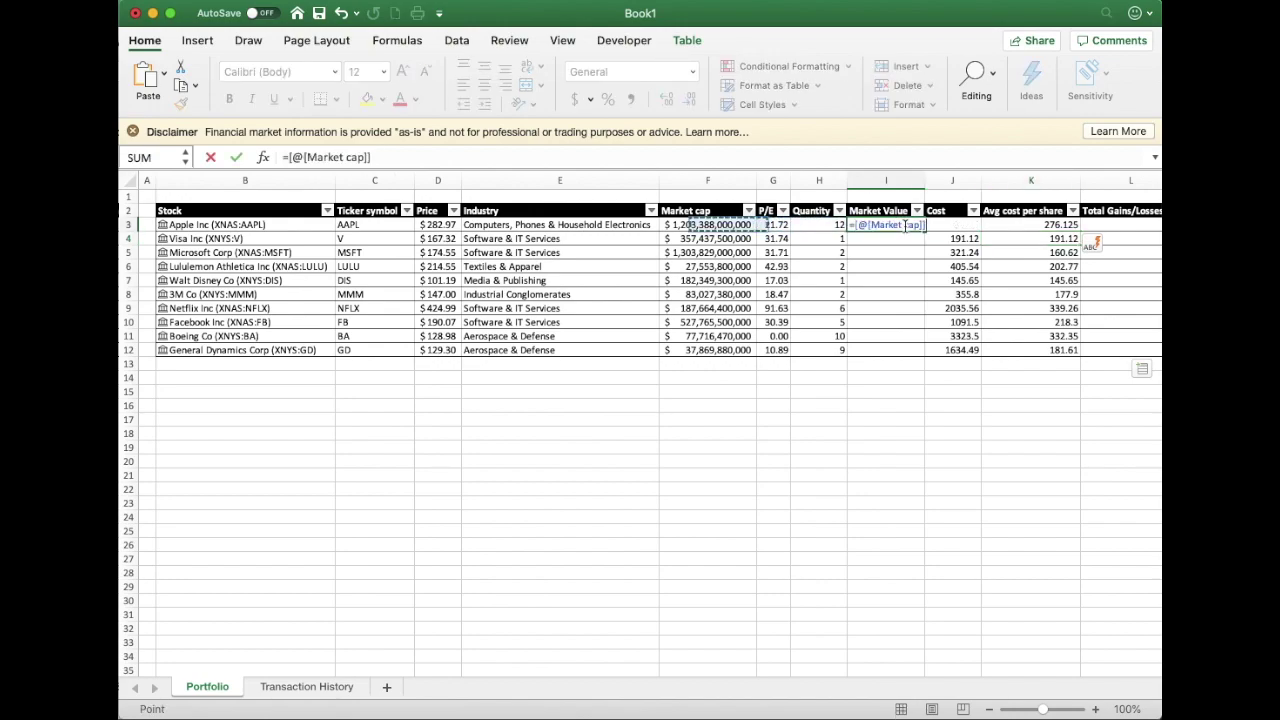
pyautogui.write('*')
pyautogui.press('Left')
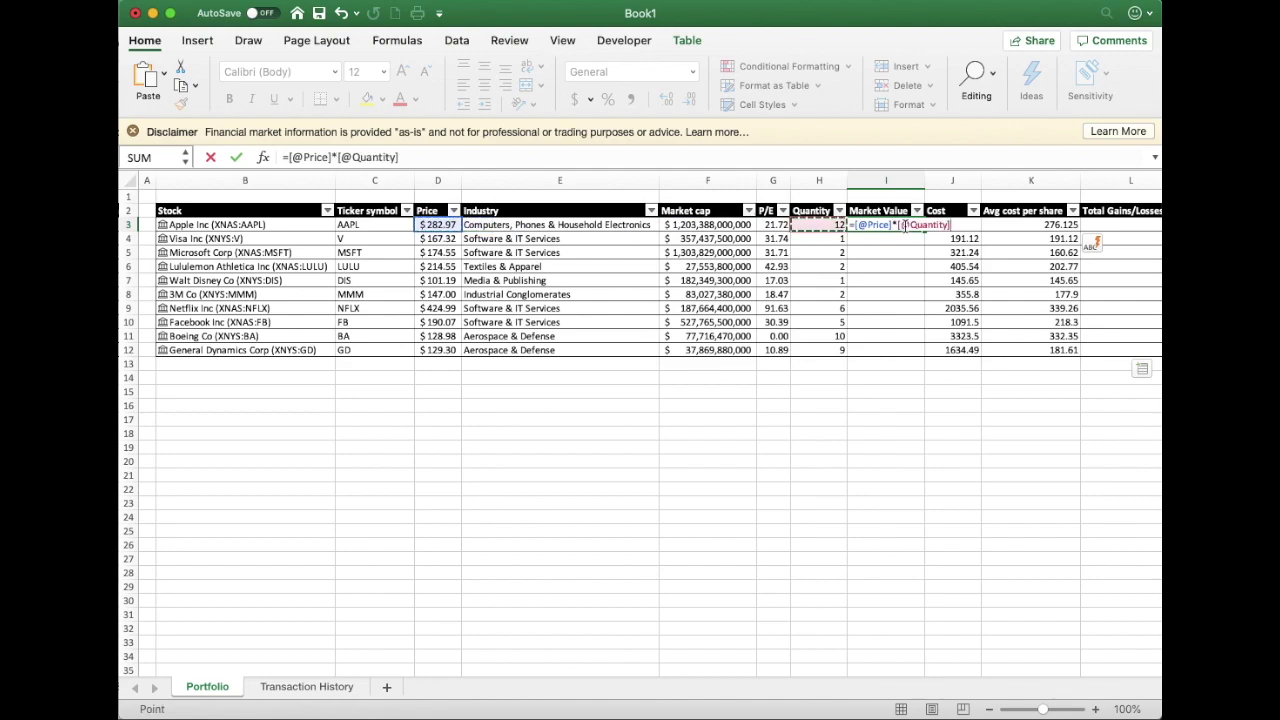
pyautogui.press('Tab')
pyautogui.press('Tab')
pyautogui.press('Tab')
pyautogui.write('=(')
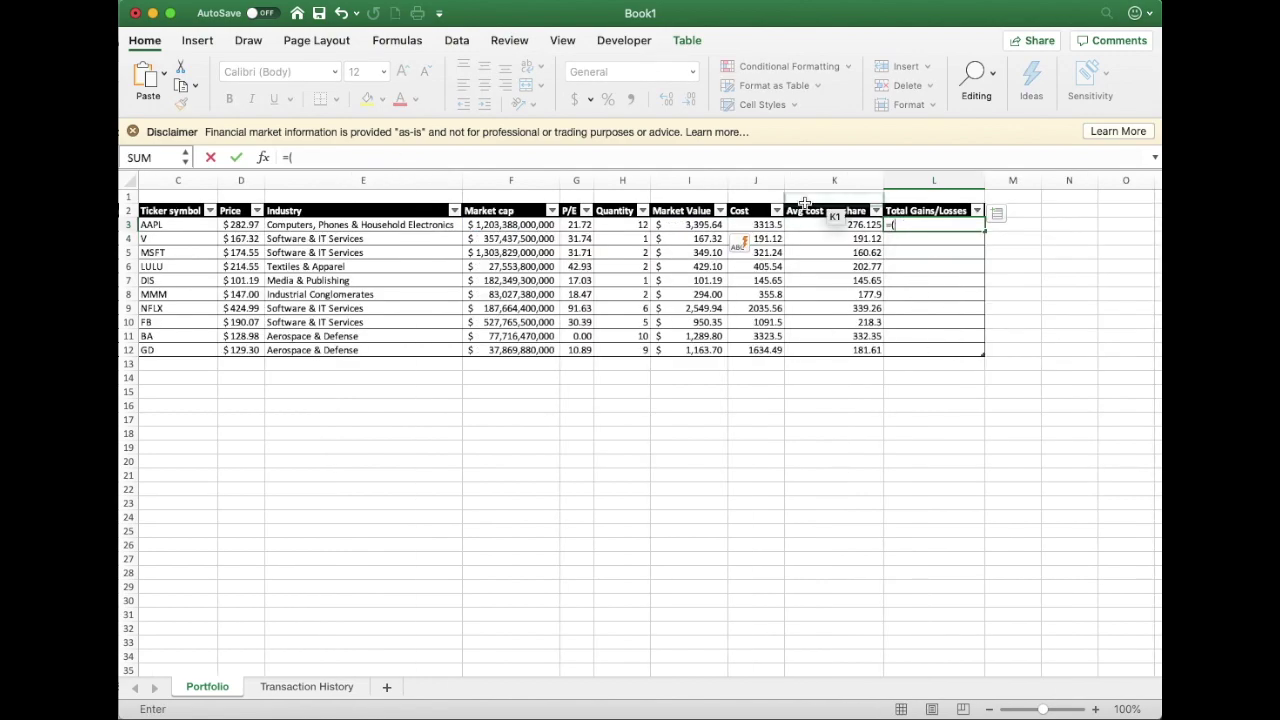
pyautogui.click(716, 227)
pyautogui.write('-')
pyautogui.click(738, 225)
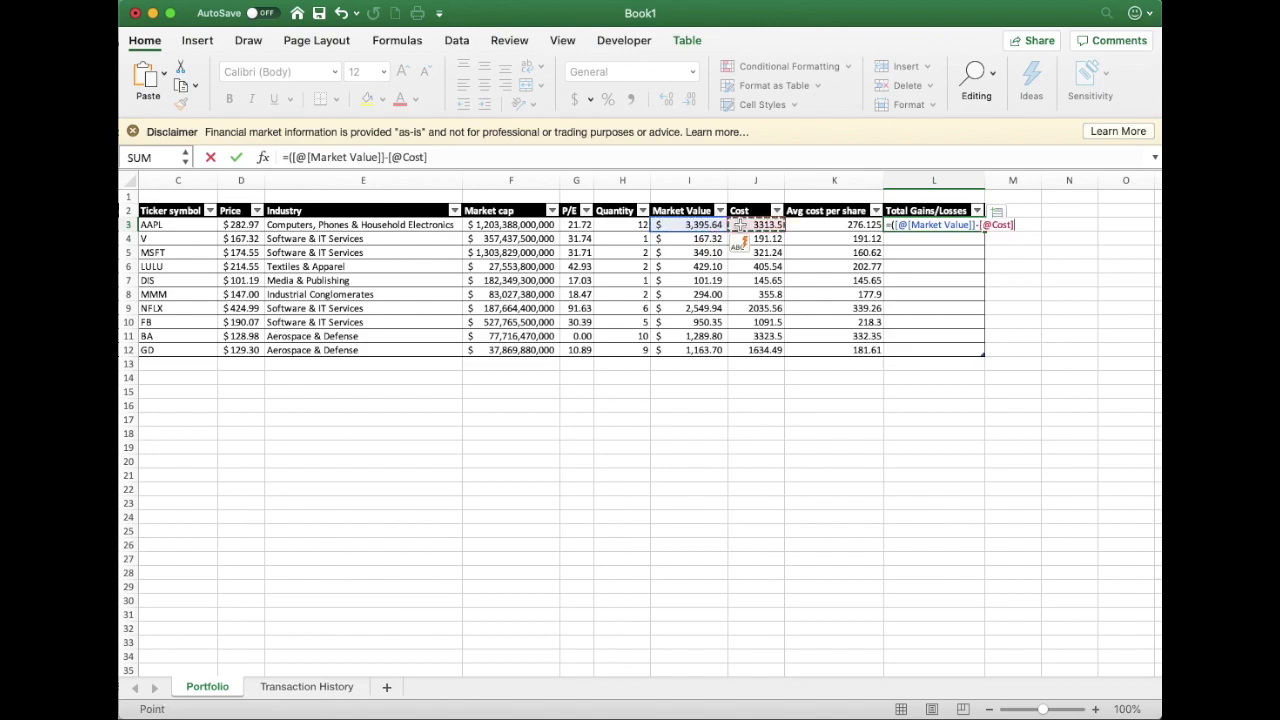
pyautogui.write(')/')
pyautogui.click(741, 225)
pyautogui.press('Return')
pyautogui.moveTo(943, 227); pyautogui.dragTo(940, 347)
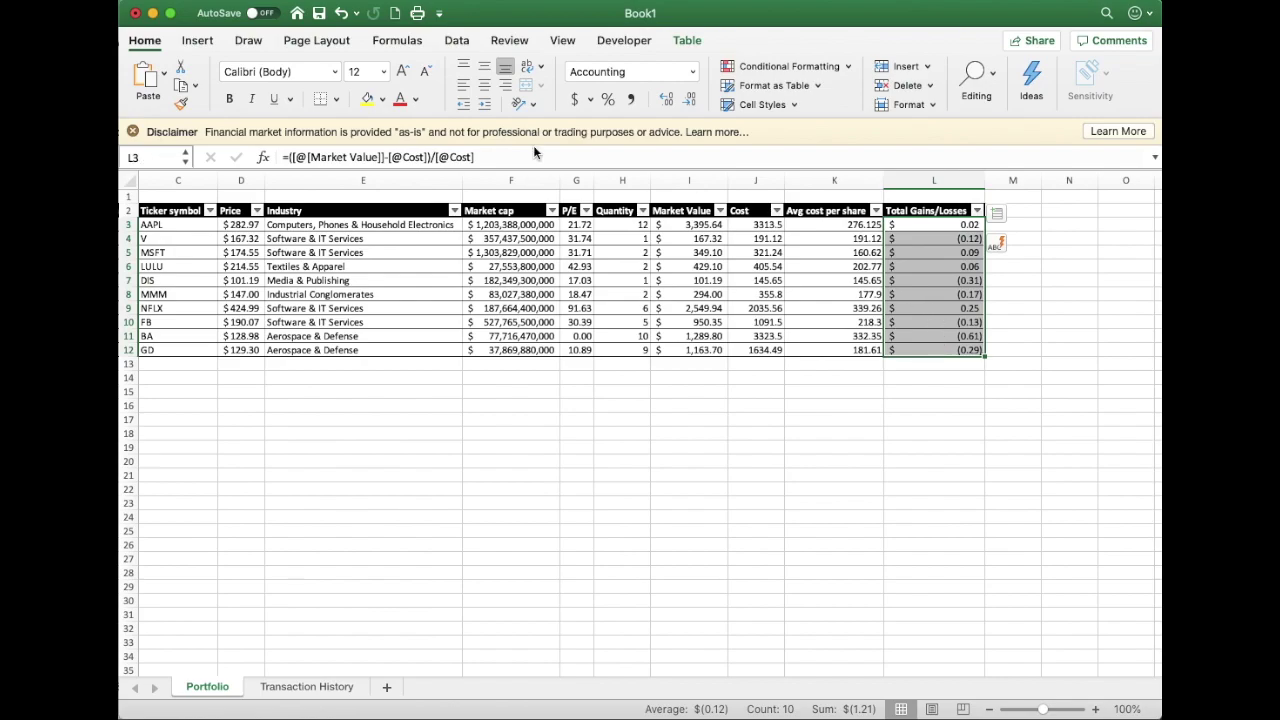
pyautogui.click(608, 100)
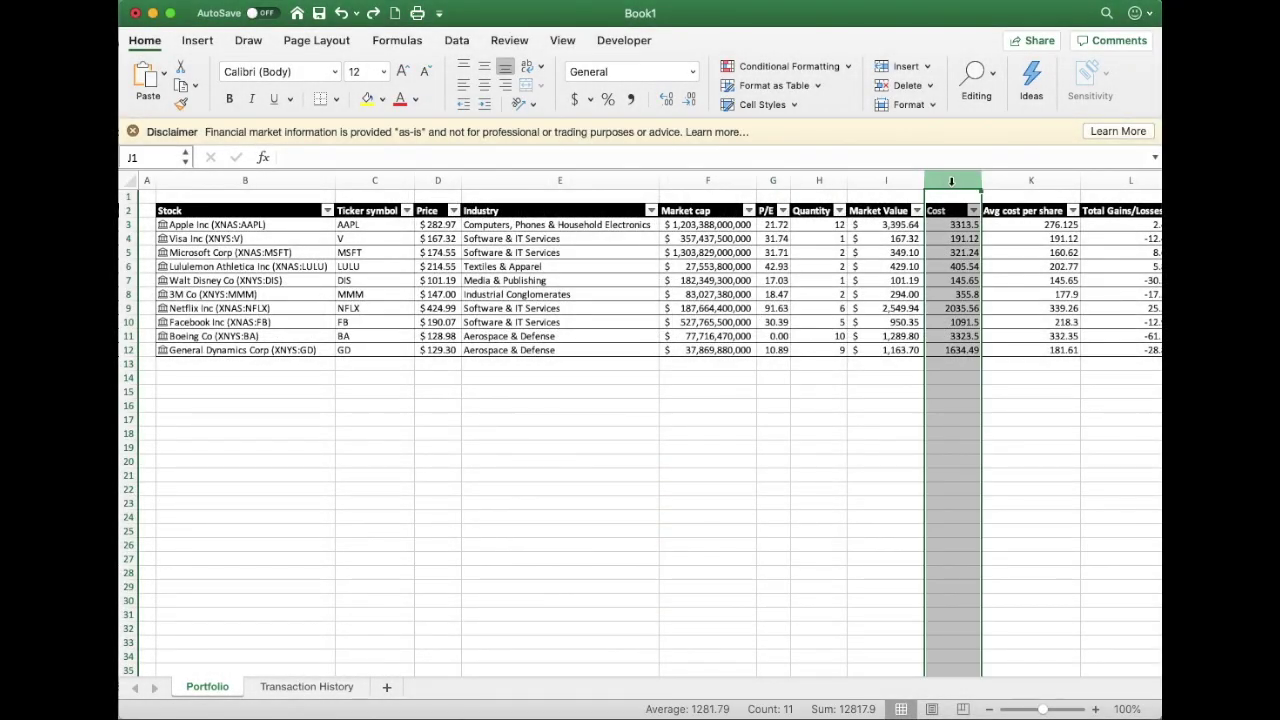
# Insert a column between Market Value and Cost and give it the header "% of Portfolio"
pyautogui.rightClick(950, 181)
pyautogui.click(985, 266)
pyautogui.click(951, 211)
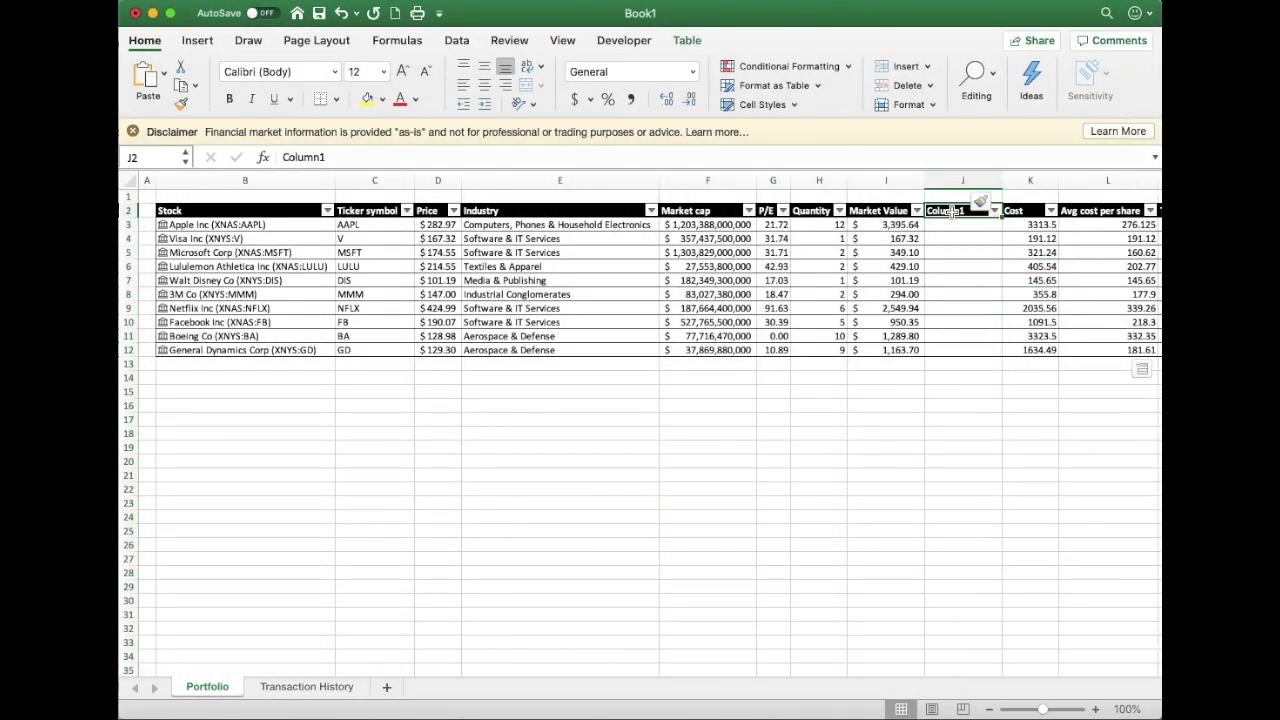
pyautogui.write('% of Portfol')
pyautogui.write('io')
pyautogui.press('Return')
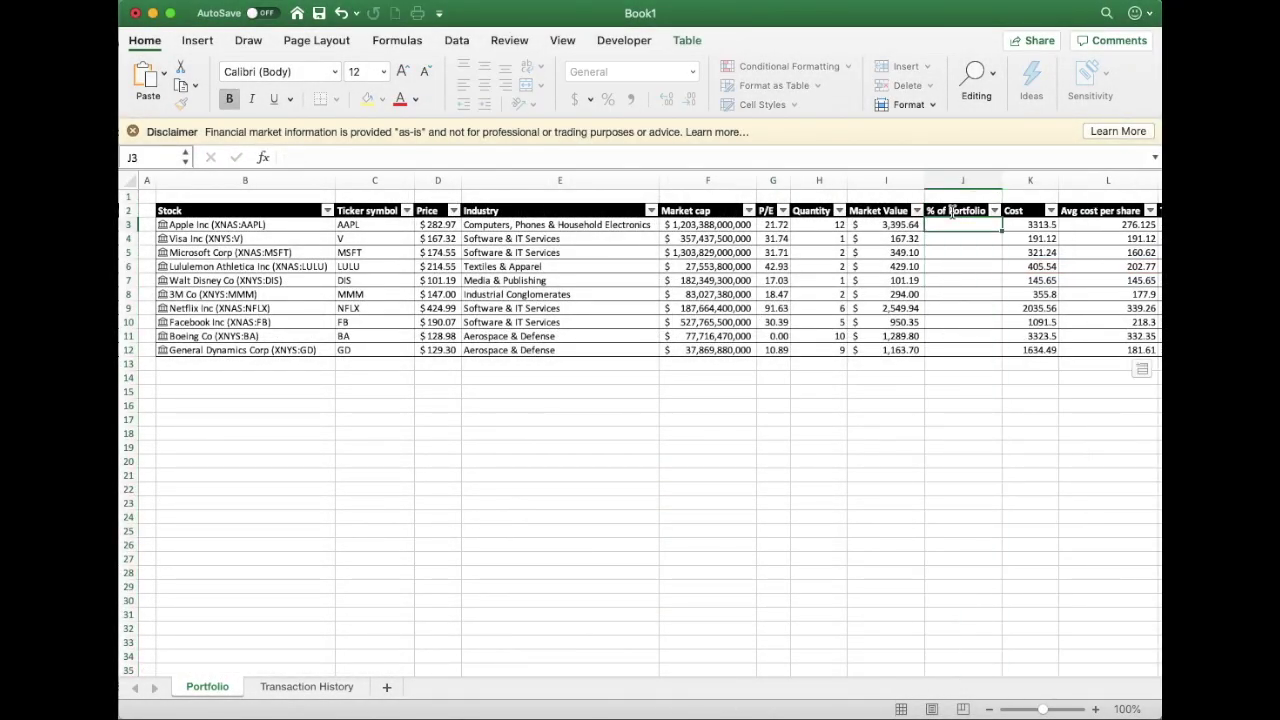
# Fill the % of Portfolio column with the formula =[@[Market Value]]/SUM([Market Value]), entered in J3
pyautogui.write('=')
pyautogui.press('Left')
pyautogui.write('/sum')
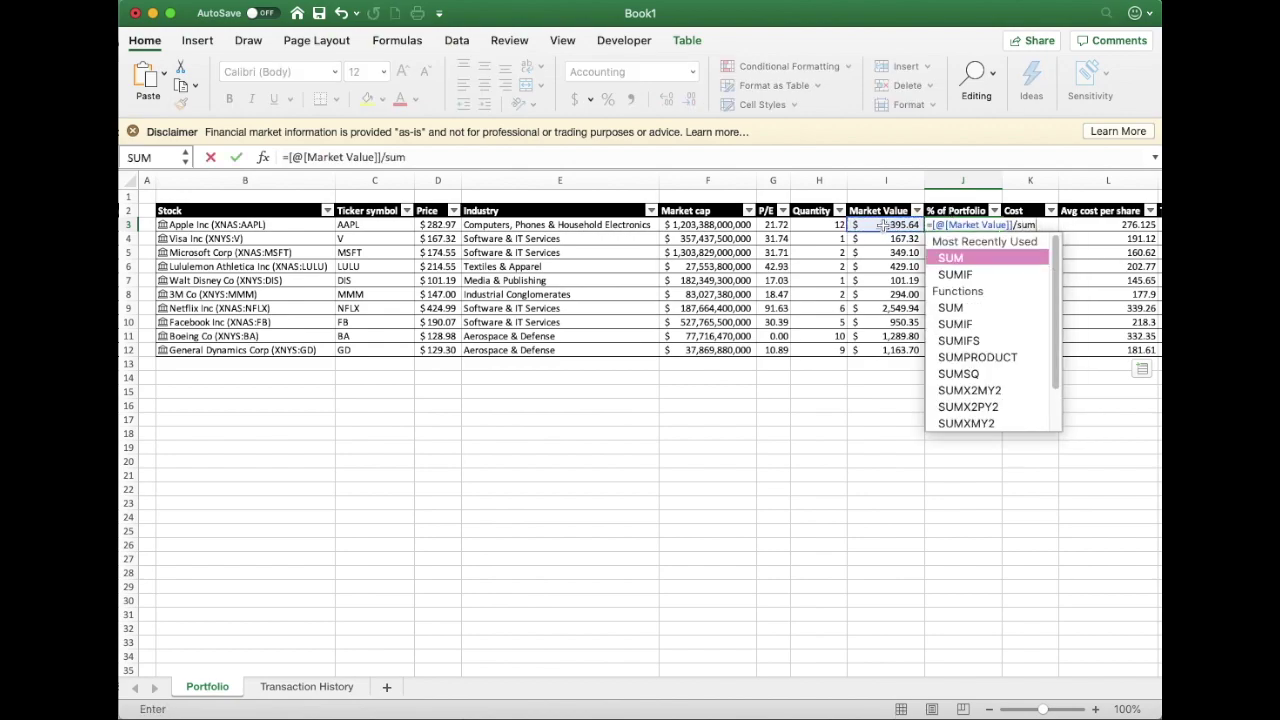
pyautogui.press('Tab')
pyautogui.moveTo(884, 225); pyautogui.dragTo(886, 348)
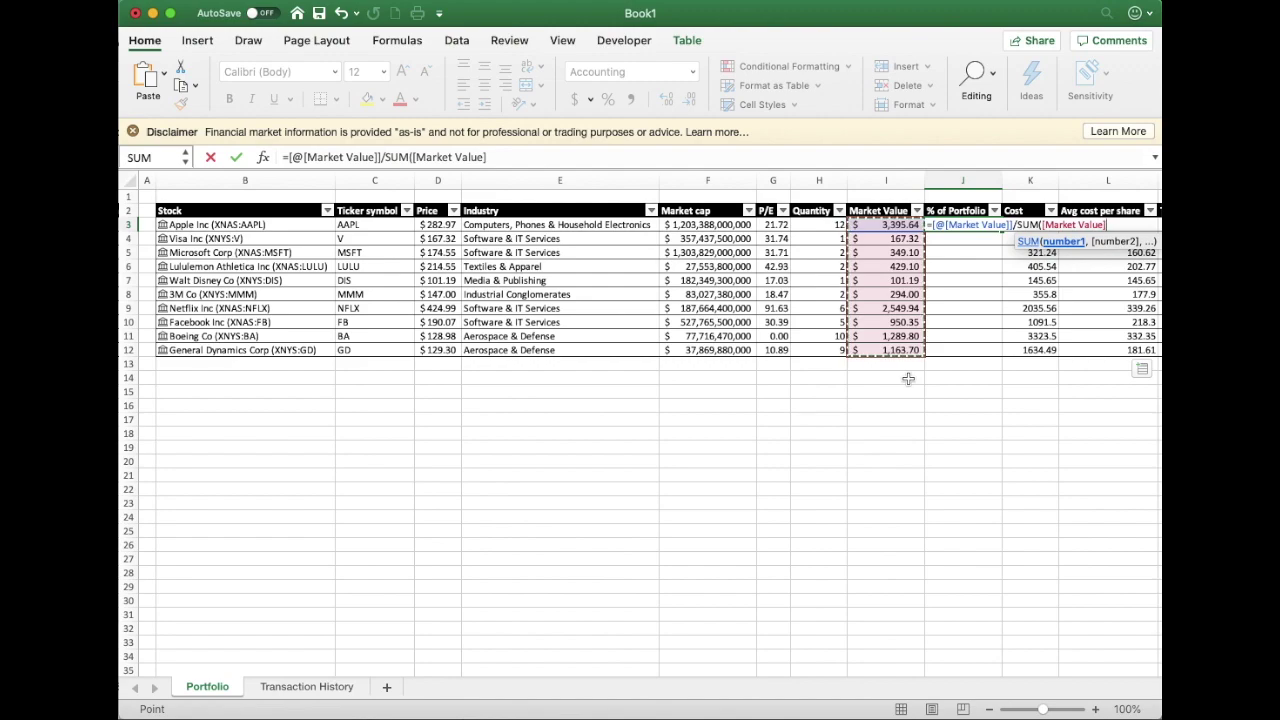
pyautogui.write(')')
pyautogui.press('Return')
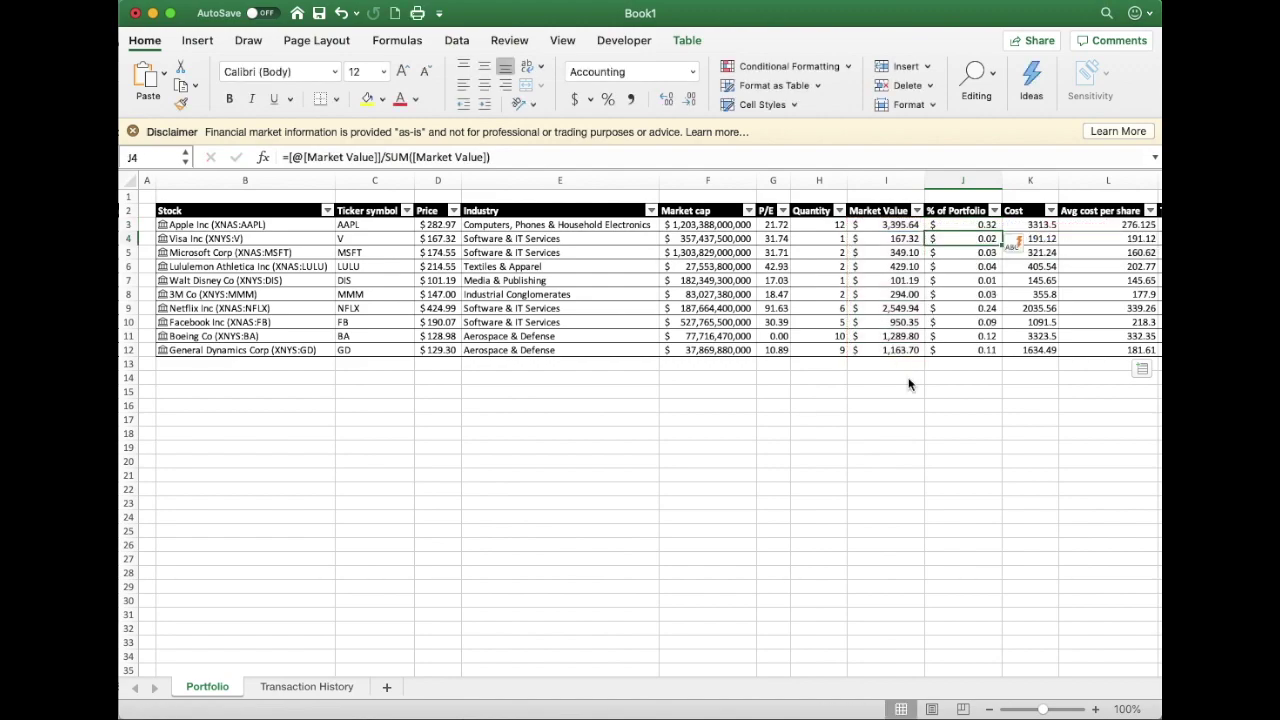
# Format the % of Portfolio values in J3:J12 as percentages with two decimal places
pyautogui.moveTo(958, 230); pyautogui.dragTo(960, 350)
pyautogui.click(606, 99)
pyautogui.click(666, 99)
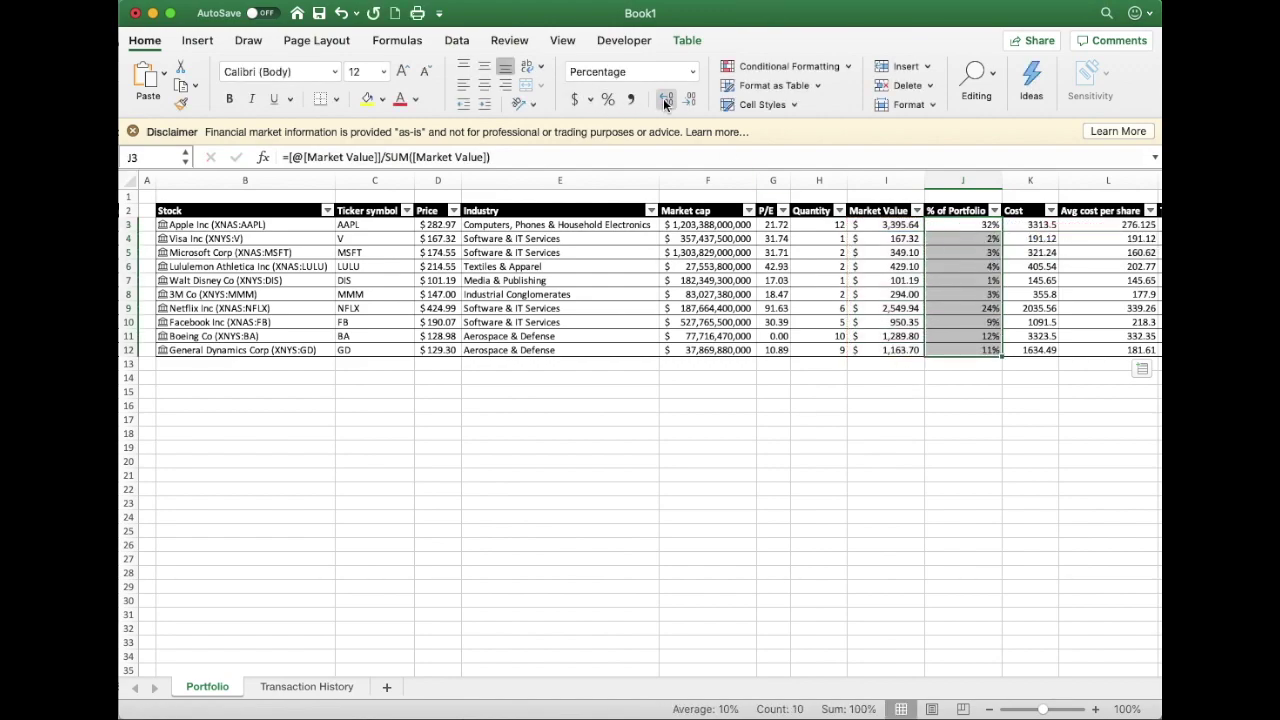
pyautogui.click(666, 99)
pyautogui.click(963, 391)
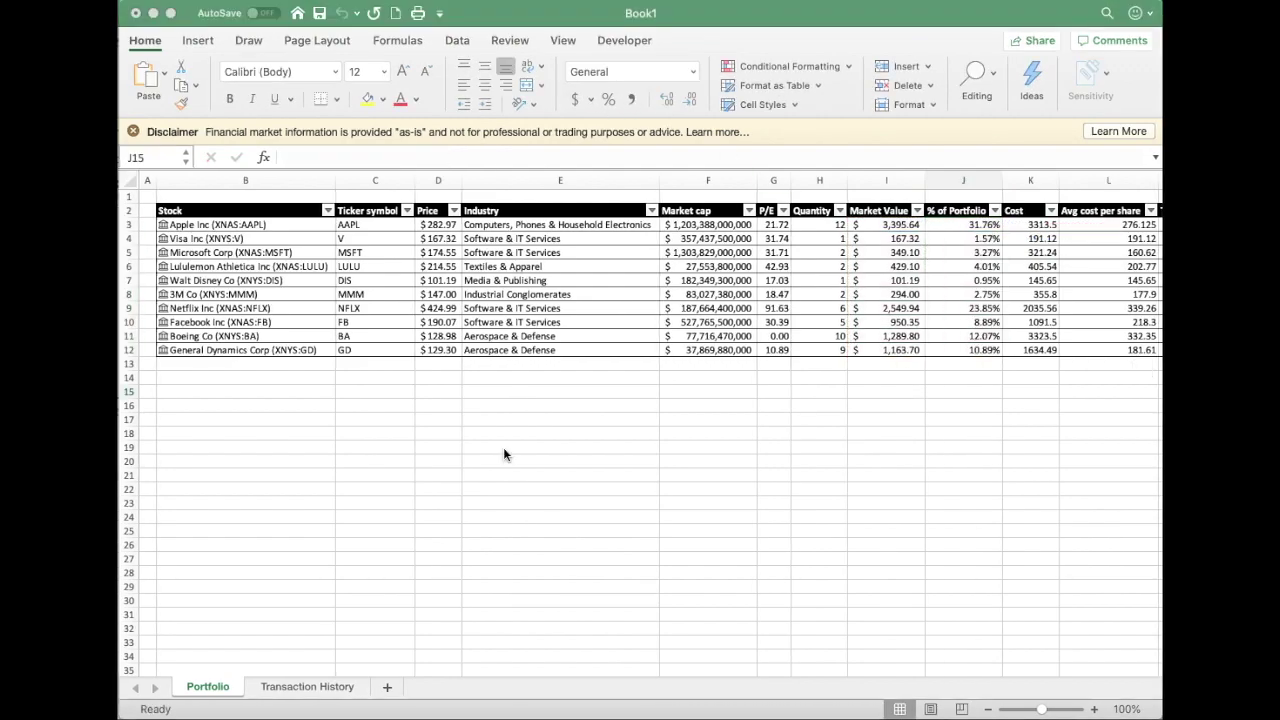
# Insert a clustered column chart of the Ticker symbol and % of Portfolio columns, enlarge it and place it below the table
pyautogui.click(375, 212)
pyautogui.keyDown('shift'); pyautogui.click(386, 348); pyautogui.keyUp('shift')
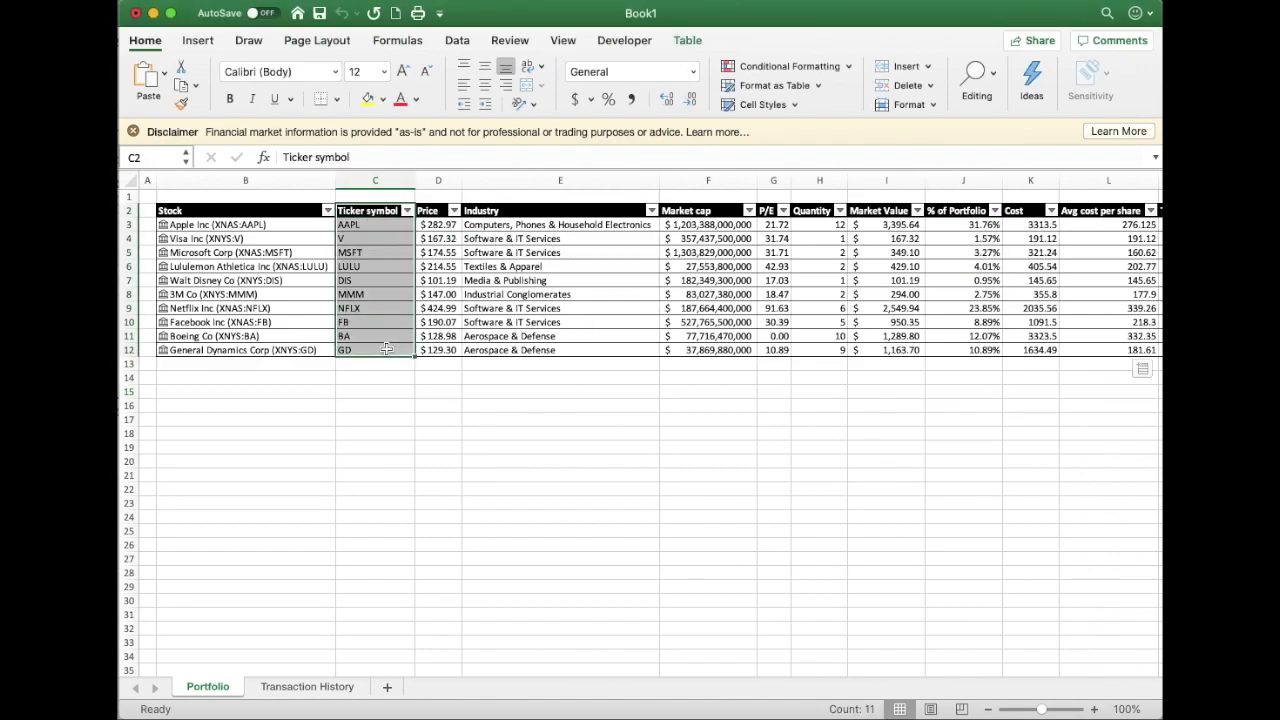
pyautogui.moveTo(945, 211); pyautogui.dragTo(953, 348)
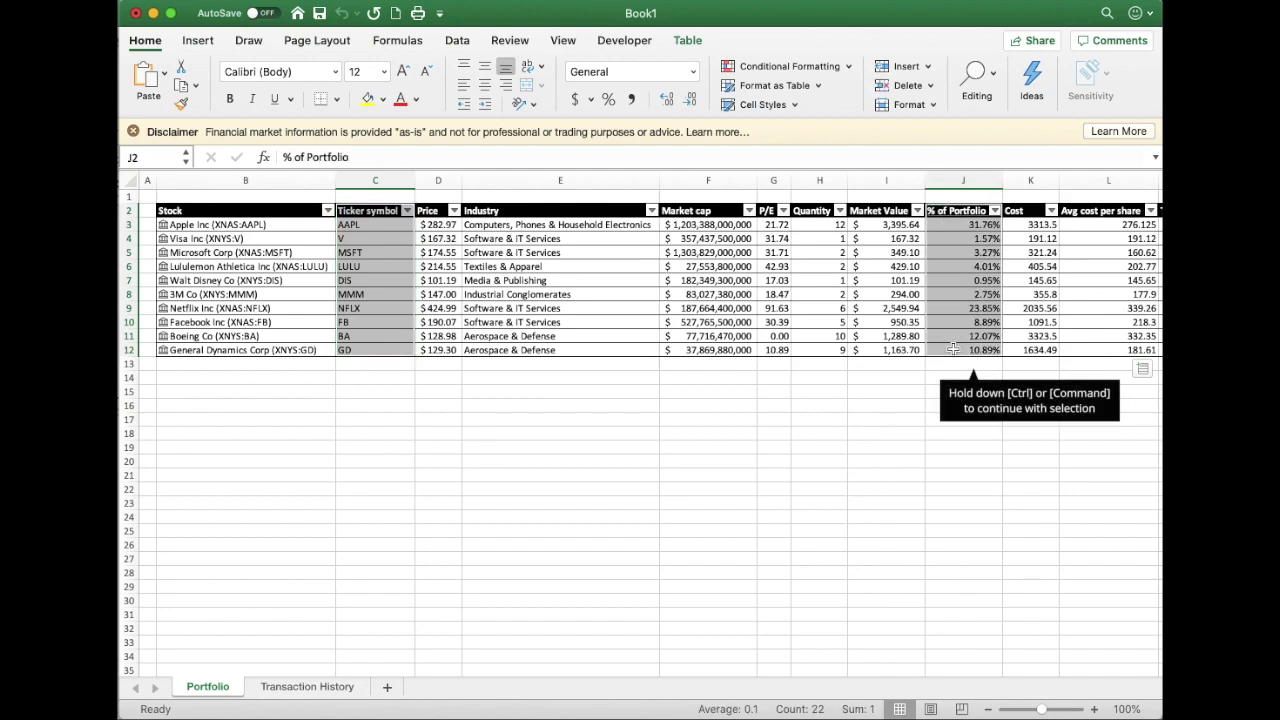
pyautogui.click(185, 42)
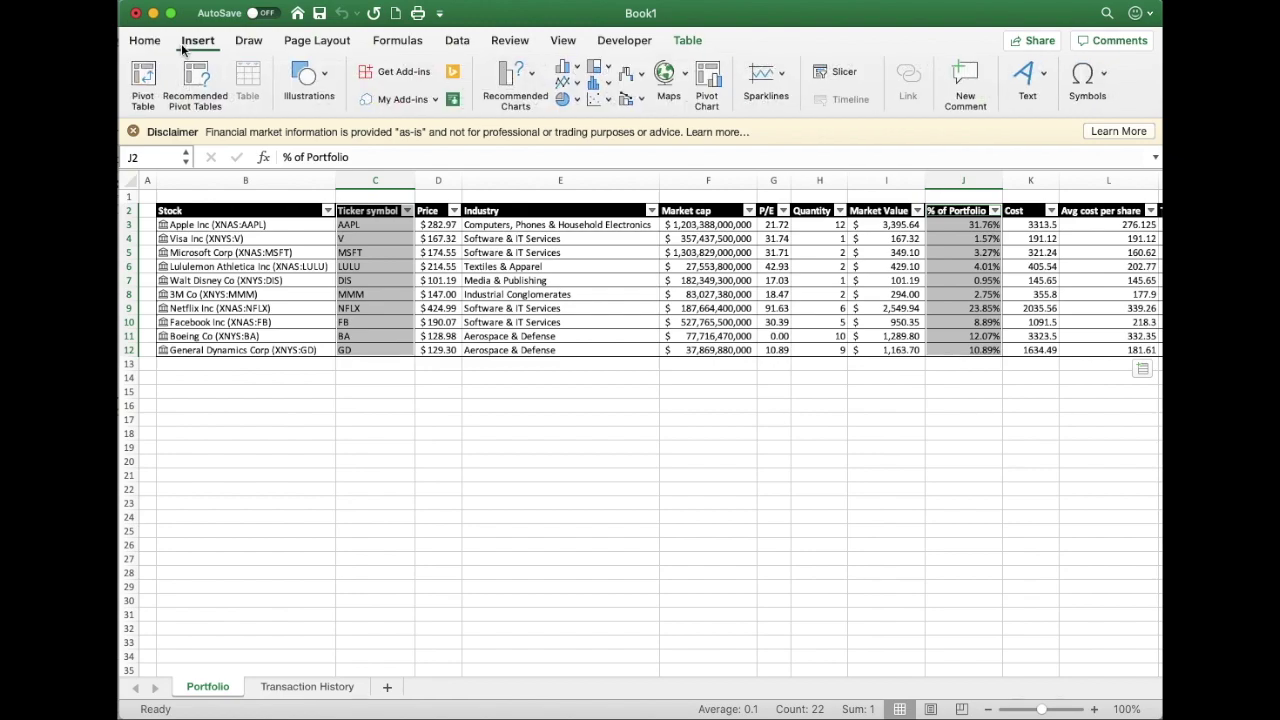
pyautogui.click(542, 84)
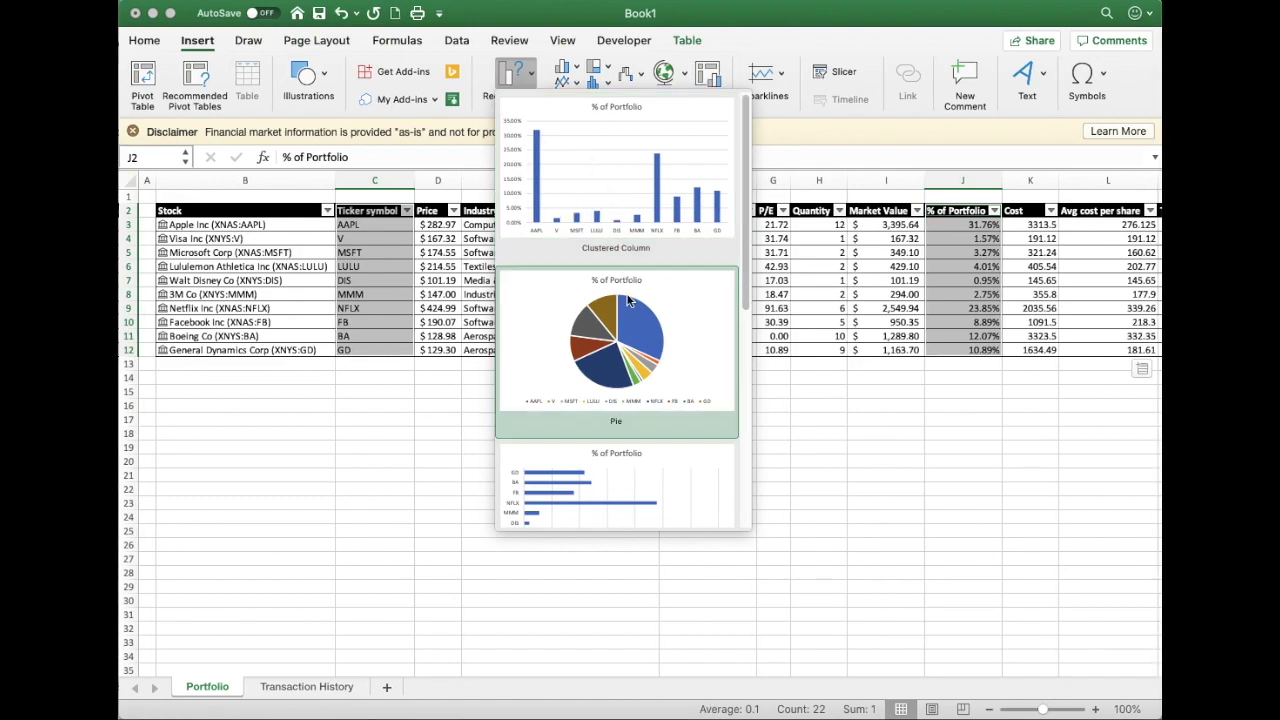
pyautogui.click(628, 215)
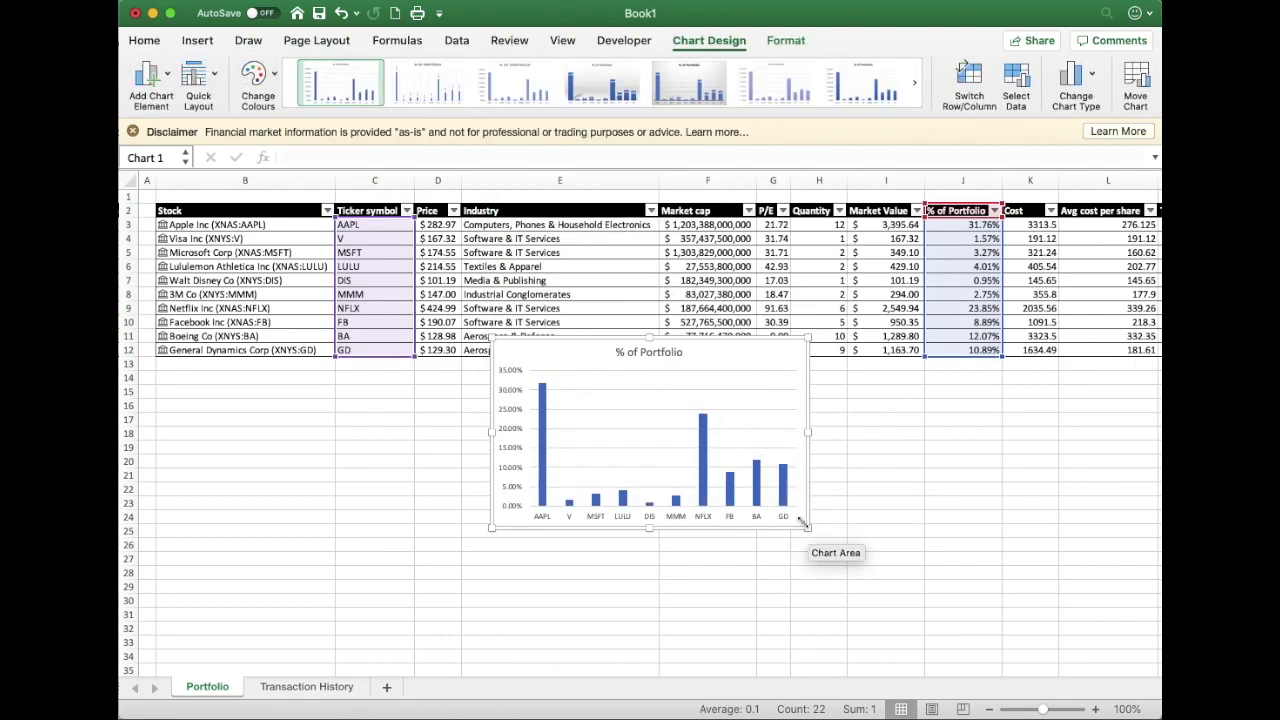
pyautogui.moveTo(808, 527); pyautogui.dragTo(992, 607)
pyautogui.moveTo(846, 377); pyautogui.dragTo(776, 415)
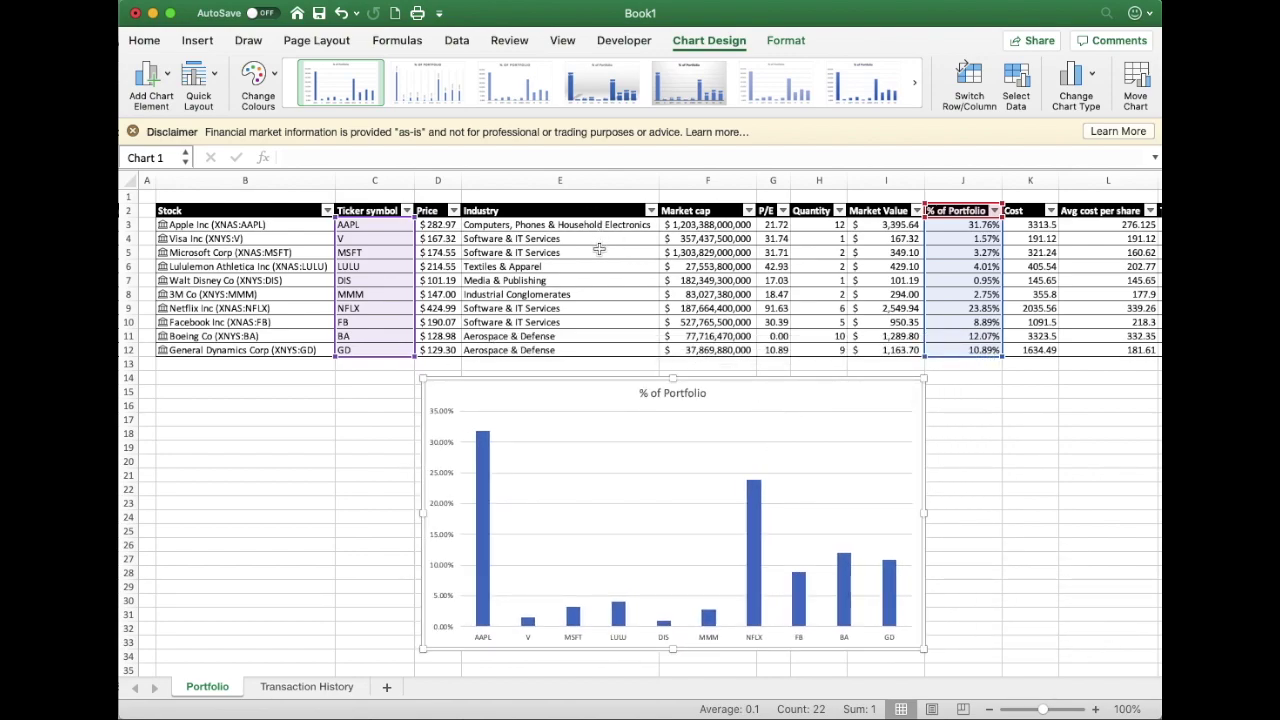
# Change the % of Portfolio column chart to the recommended Pie chart
pyautogui.click(161, 41)
pyautogui.click(200, 42)
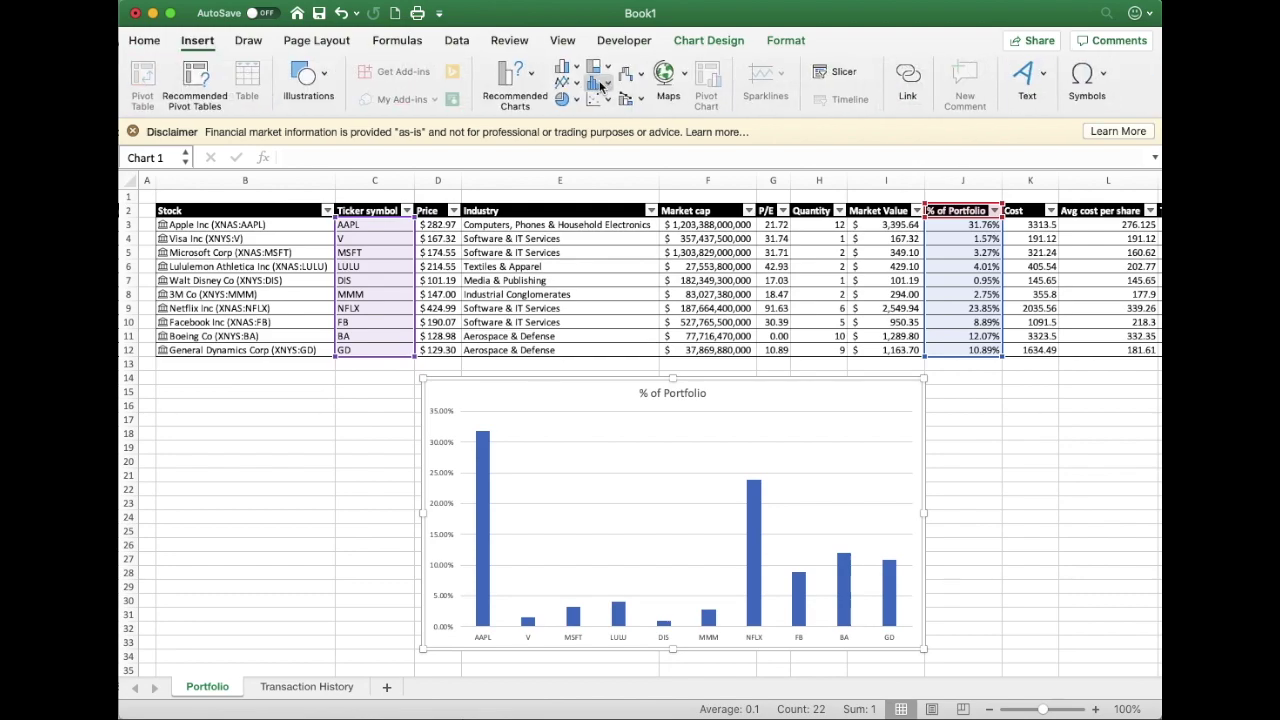
pyautogui.click(513, 78)
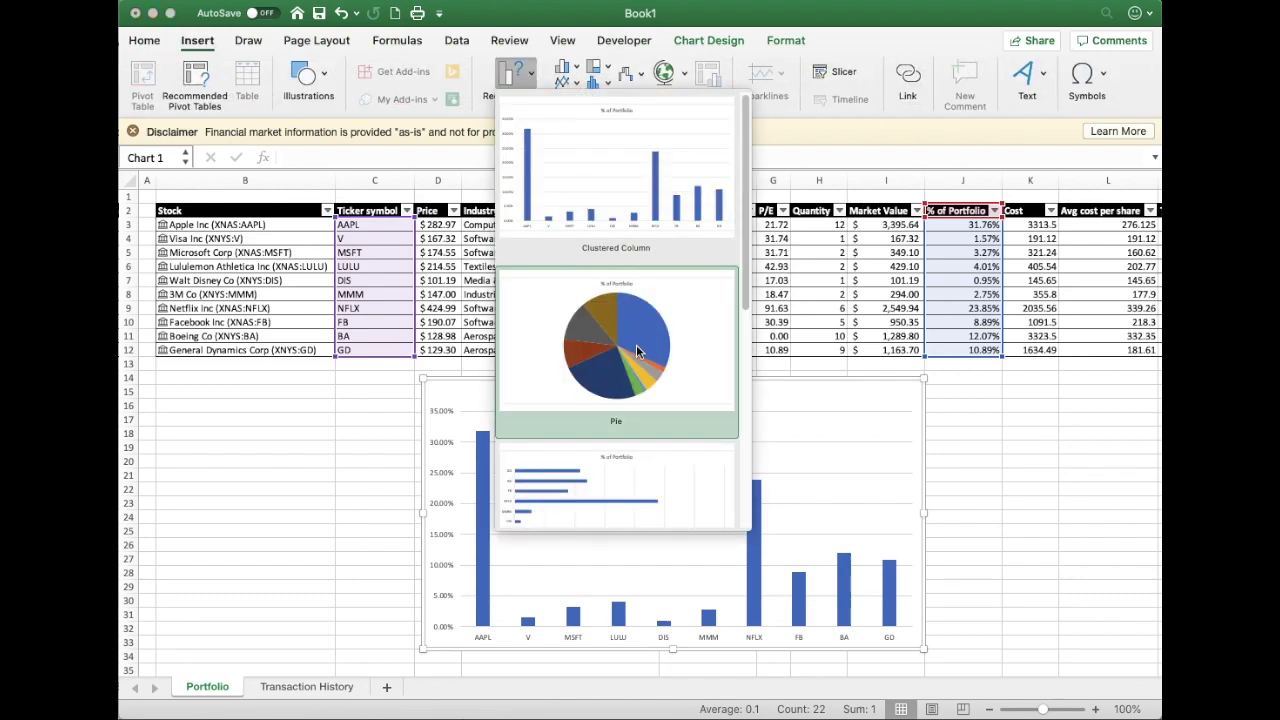
pyautogui.scroll(-5, 636, 350)
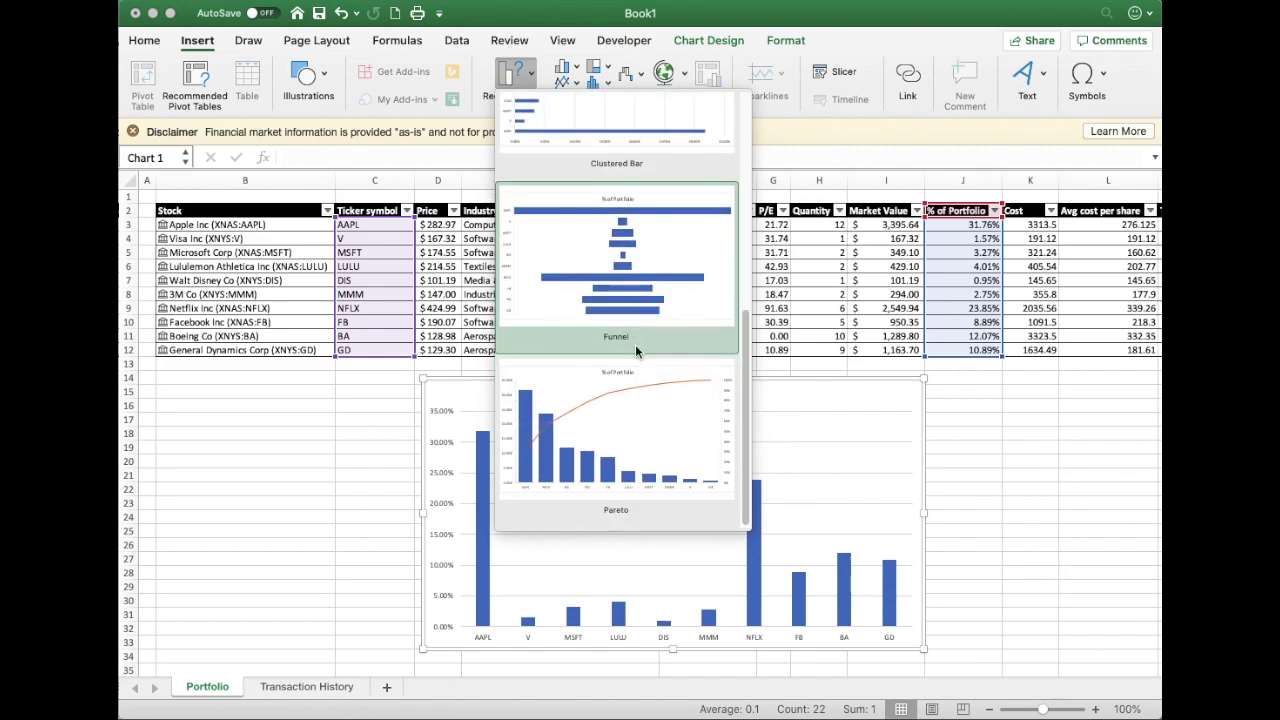
pyautogui.scroll(2, 636, 350)
pyautogui.scroll(2, 636, 350)
pyautogui.click(634, 328)
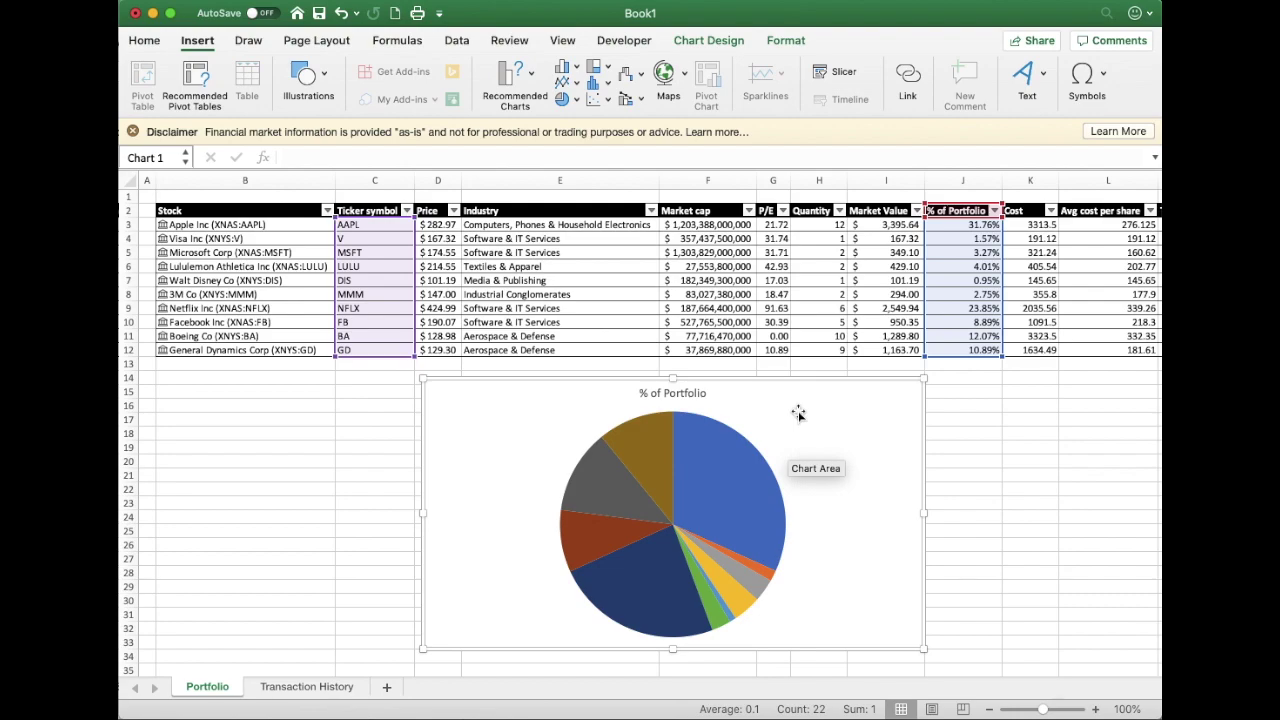
# Apply the light grey chart style with percentage labels and a legend below the pie, and change the data labels to Data Callout
pyautogui.click(720, 41)
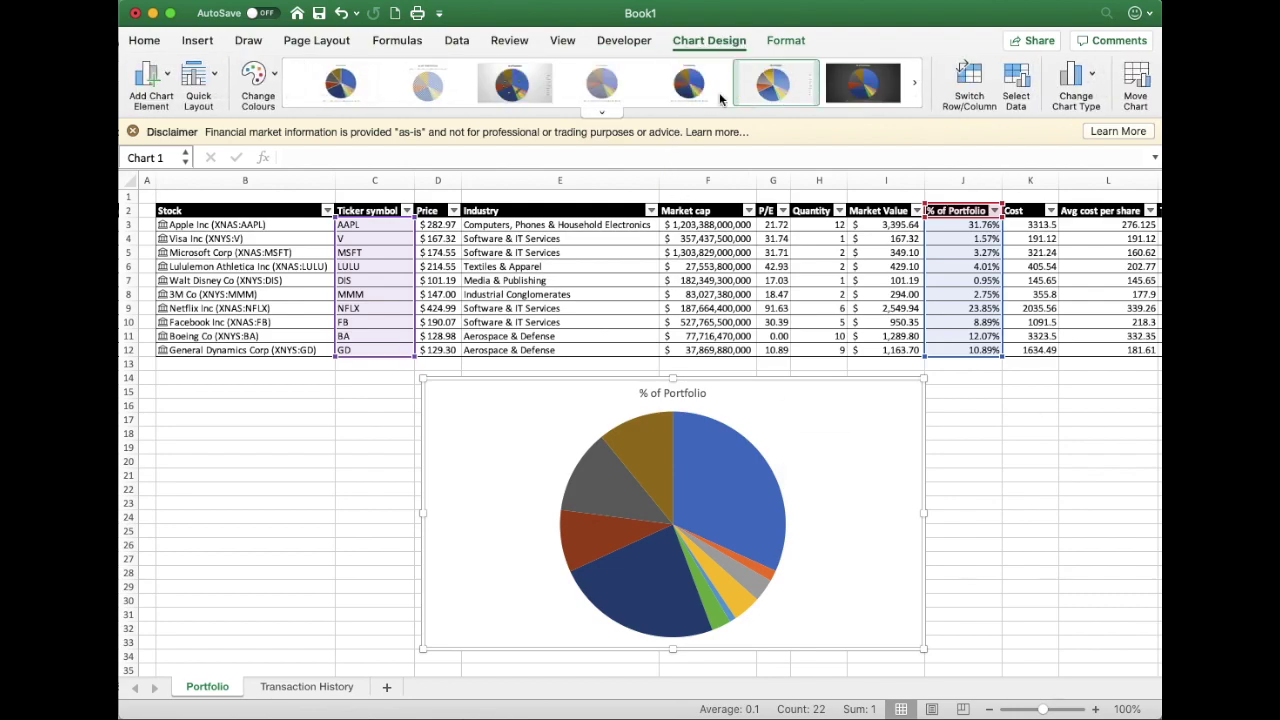
pyautogui.click(612, 113)
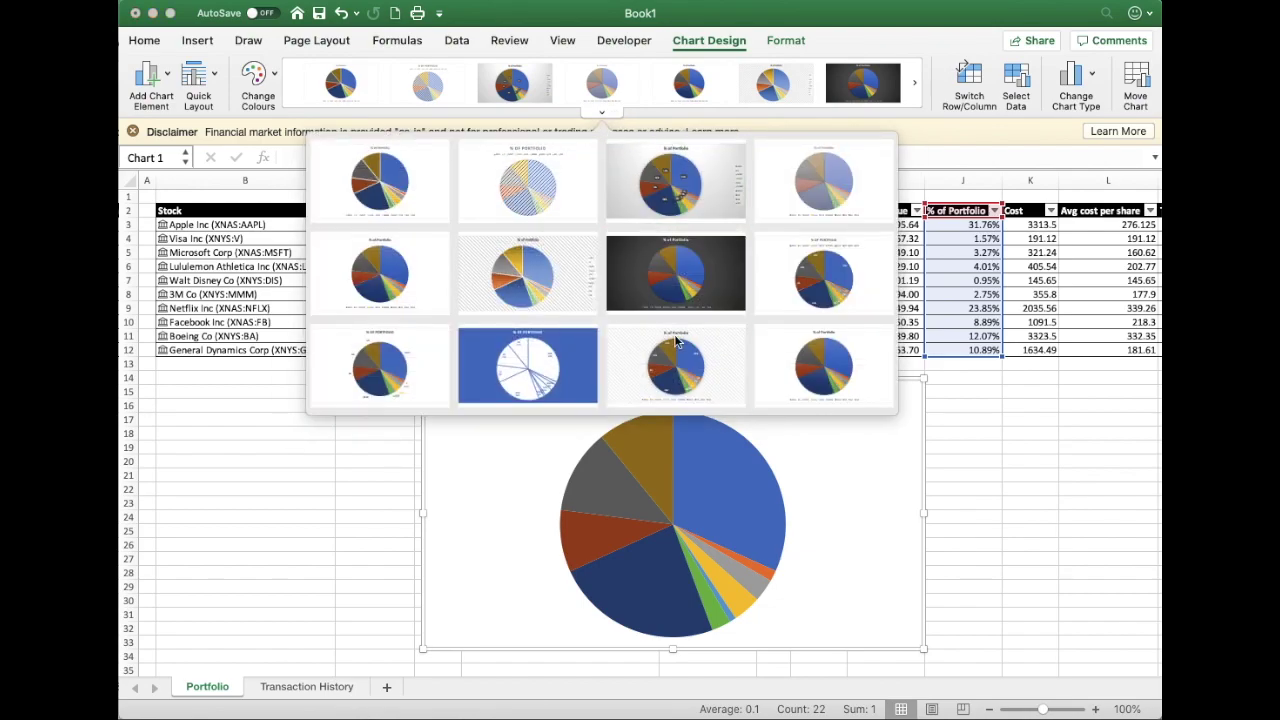
pyautogui.click(675, 369)
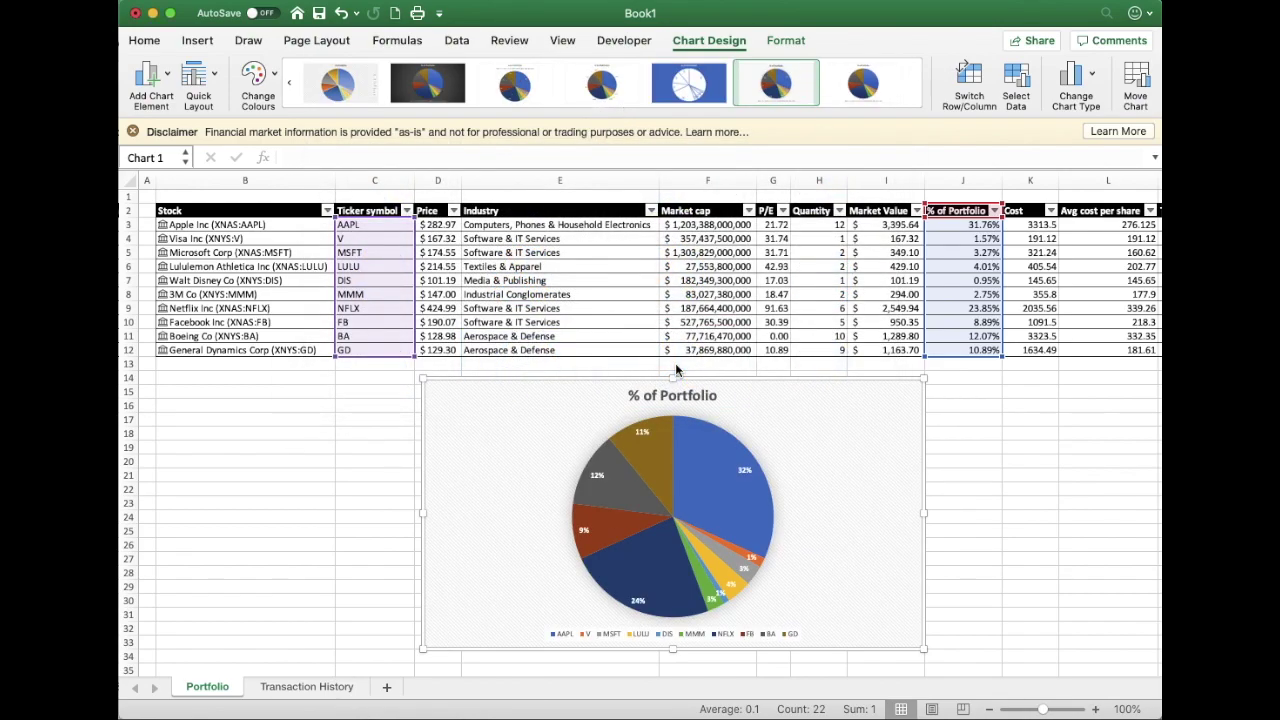
pyautogui.click(167, 85)
pyautogui.moveTo(170, 105)
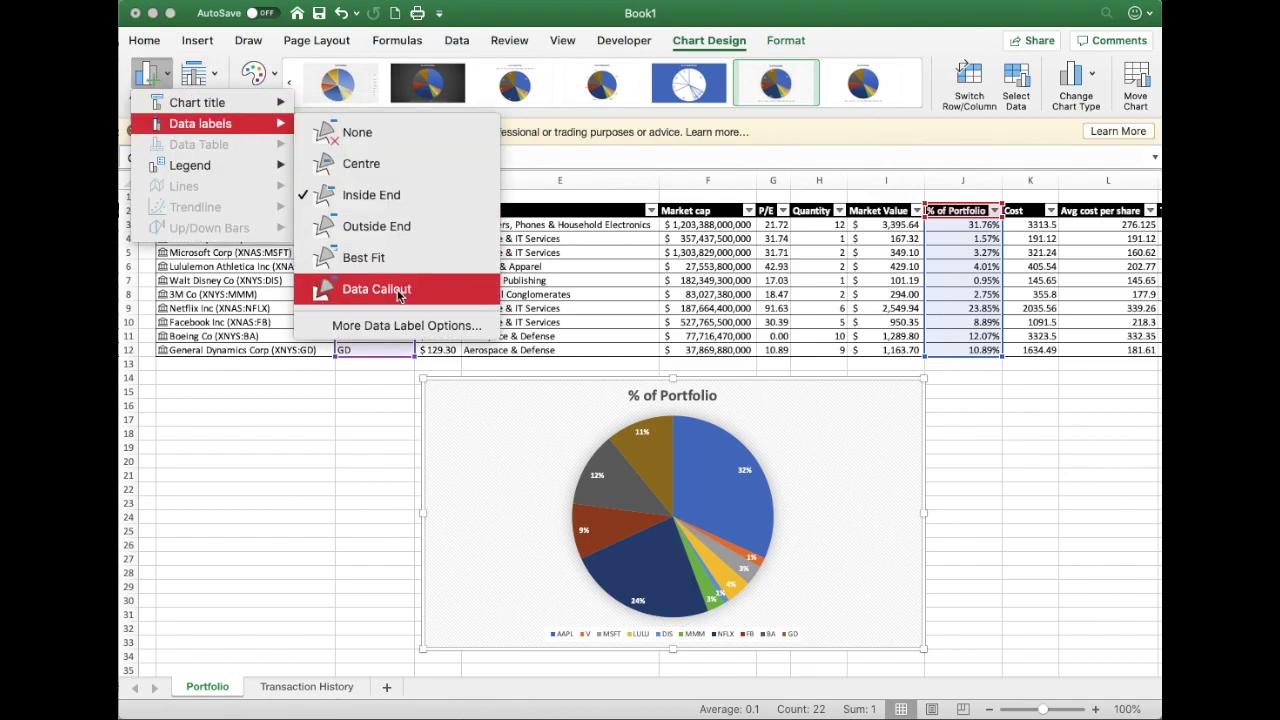
pyautogui.click(396, 290)
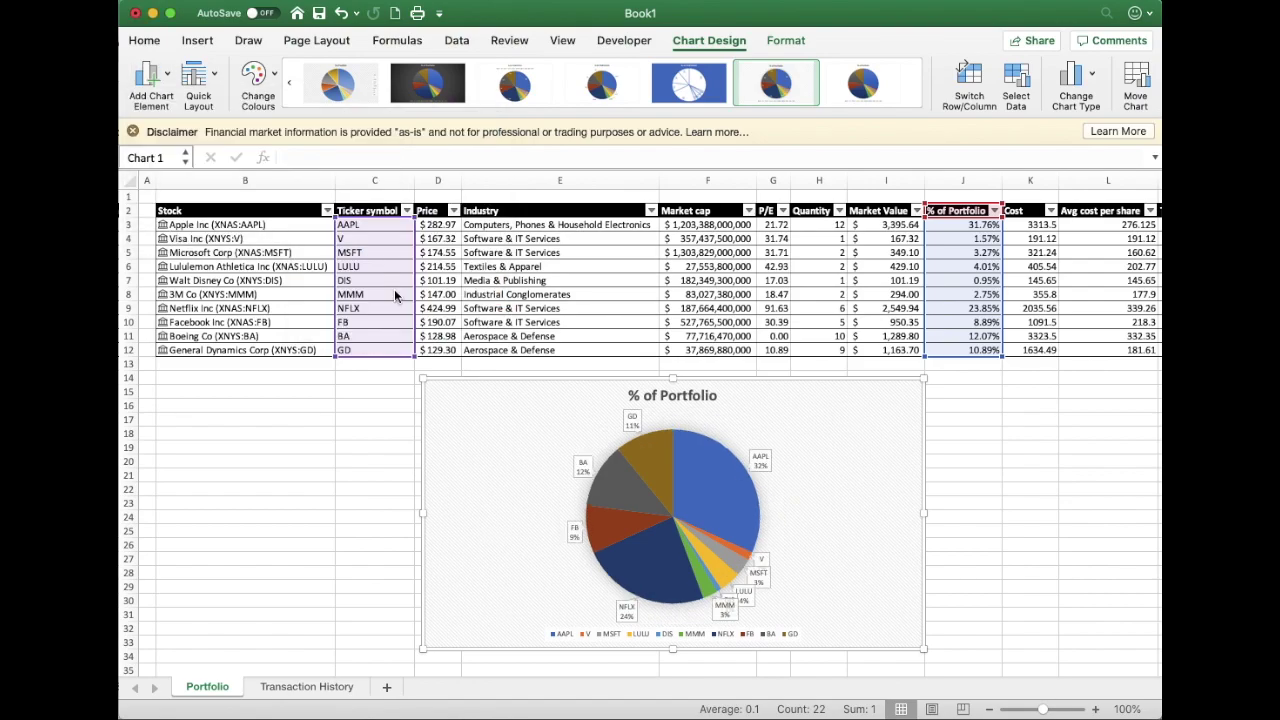
pyautogui.scroll(-3, 994, 420)
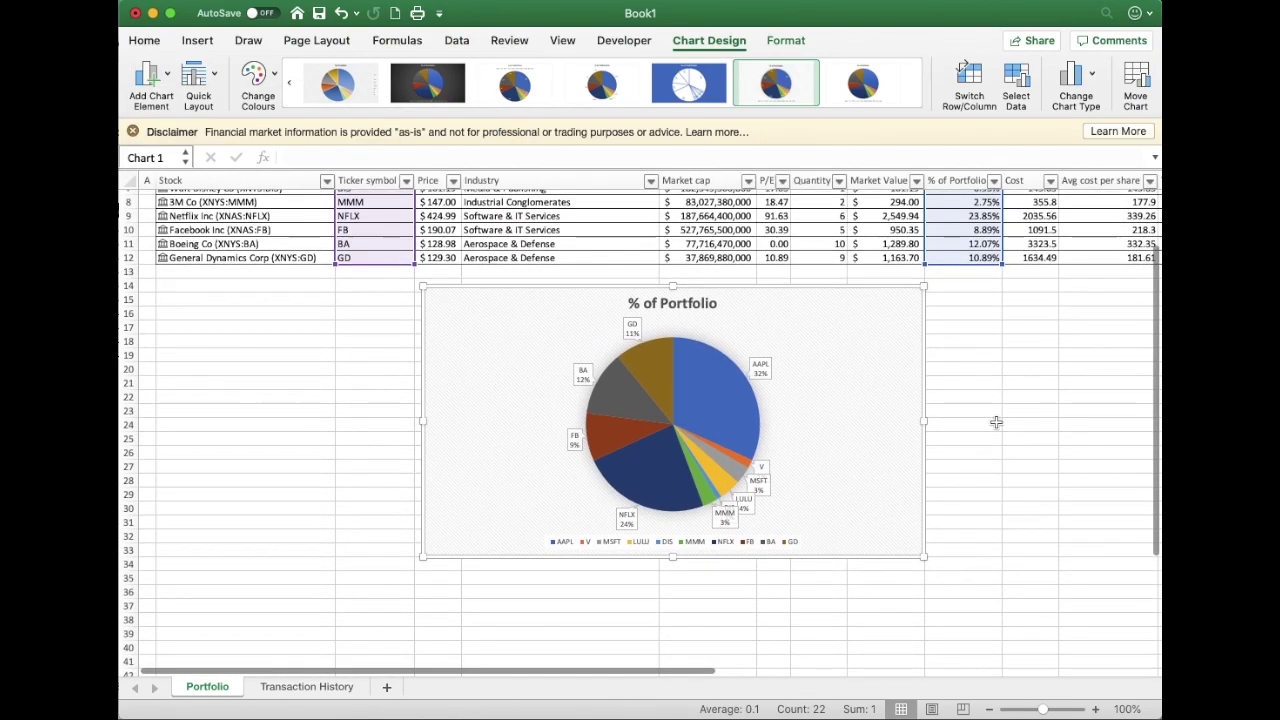
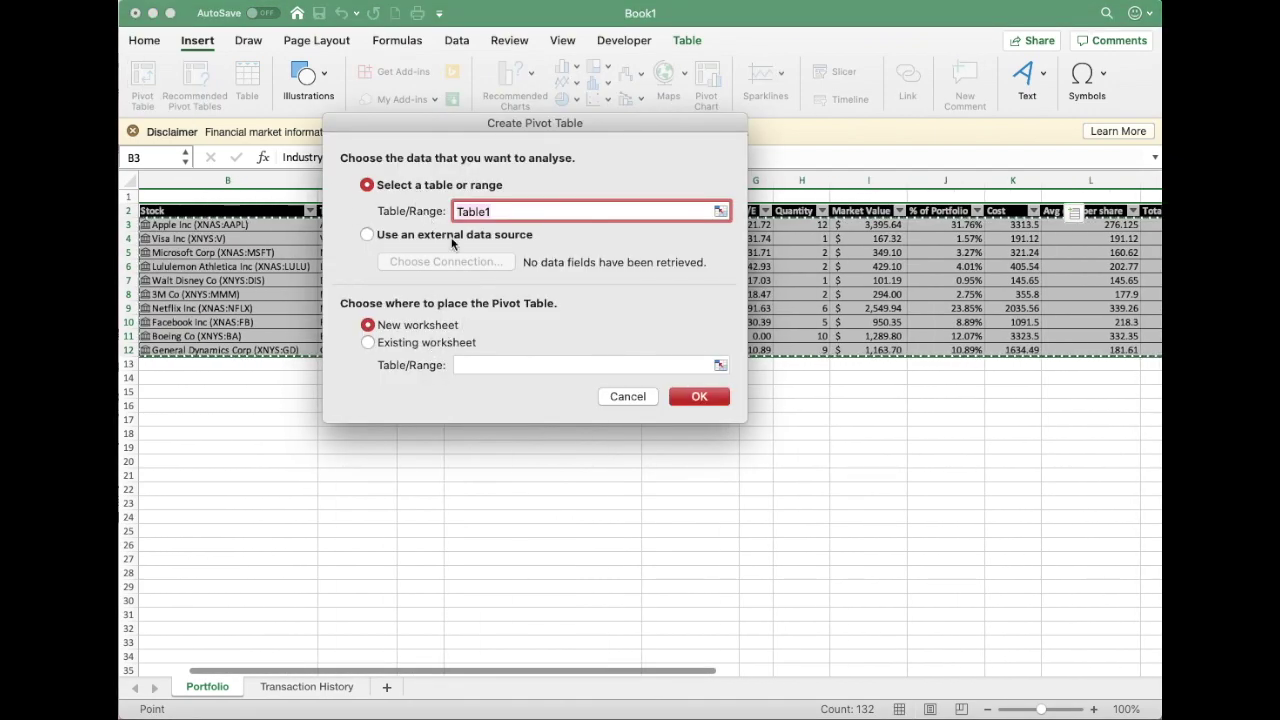
# Create a pivot table from Table1 on a new worksheet and open its field list
pyautogui.click(699, 397)
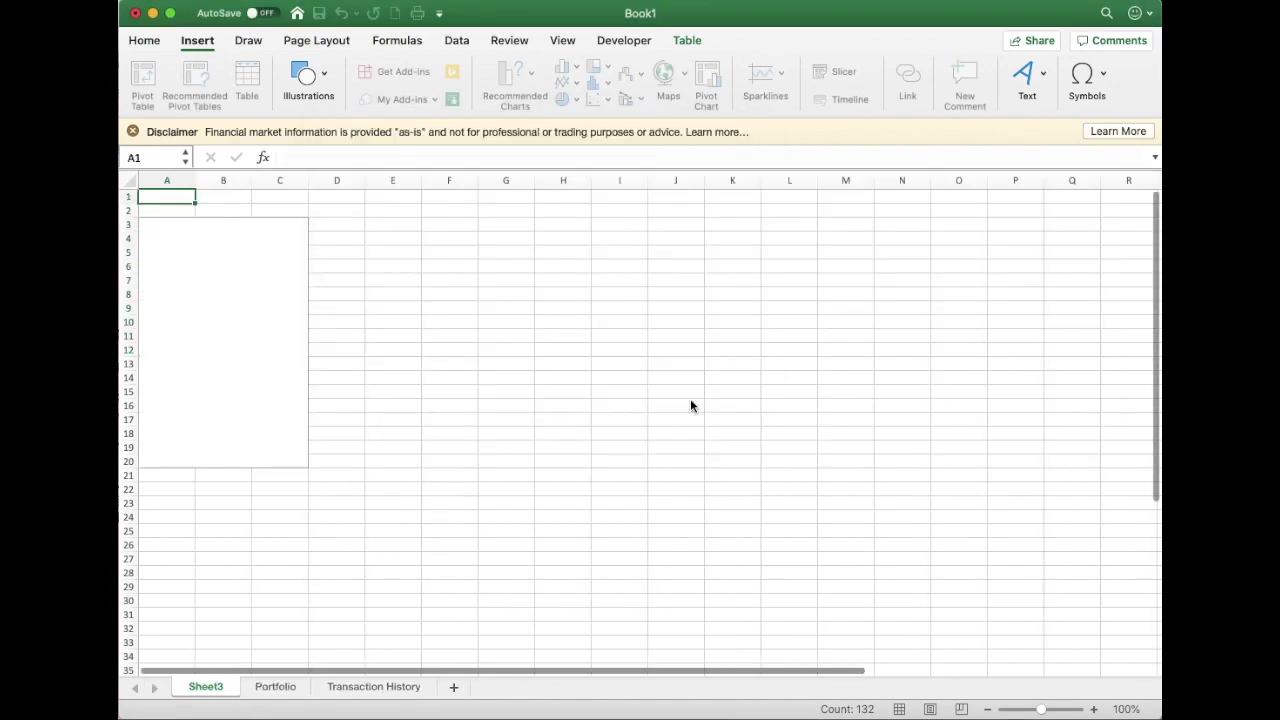
pyautogui.click(287, 307)
pyautogui.click(230, 327)
pyautogui.click(189, 251)
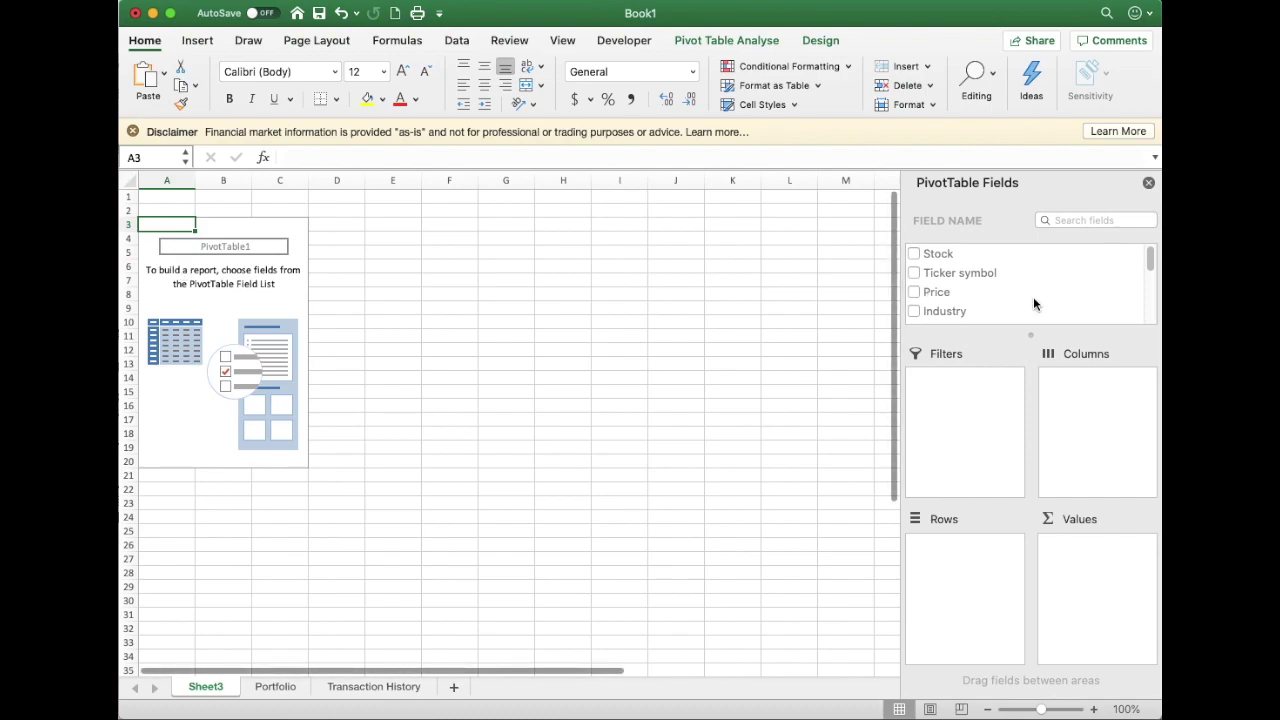
# Set Industry as the pivot table's rows and the sum of % of Portfolio as its values
pyautogui.scroll(-2, 1033, 294)
pyautogui.moveTo(916, 289); pyautogui.dragTo(966, 562)
pyautogui.scroll(-5, 983, 285)
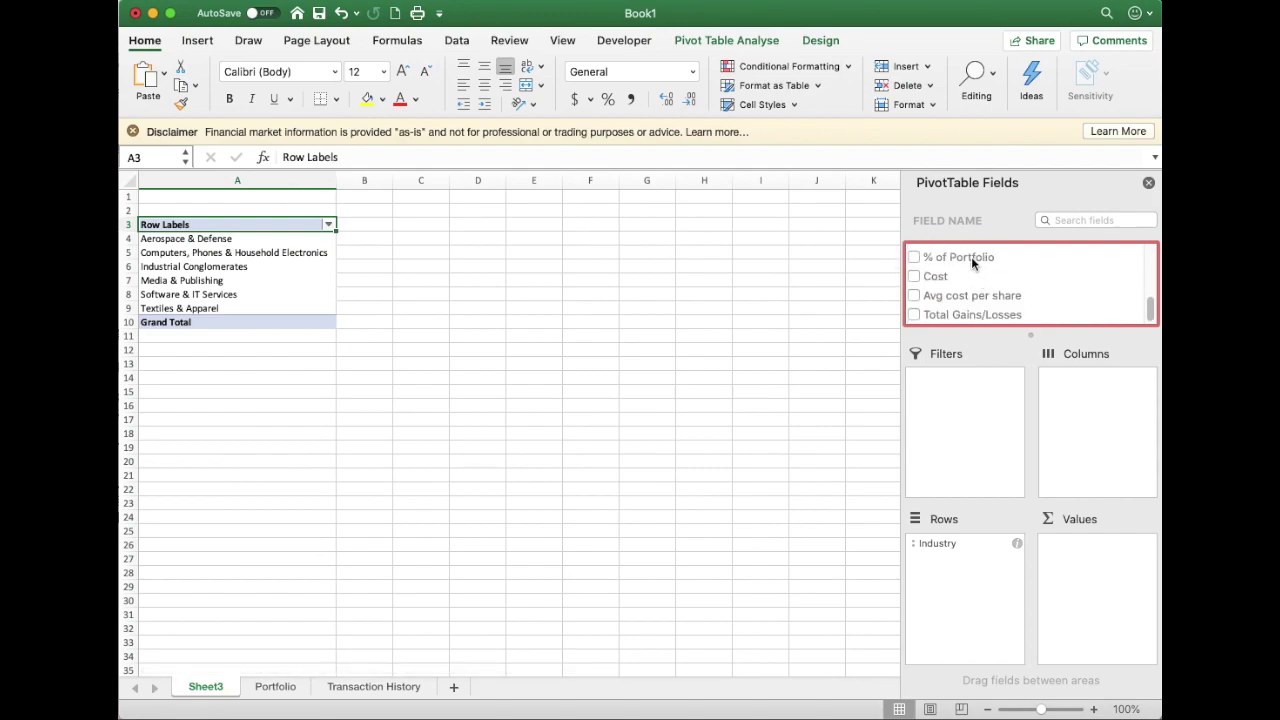
pyautogui.moveTo(971, 257); pyautogui.dragTo(1100, 566)
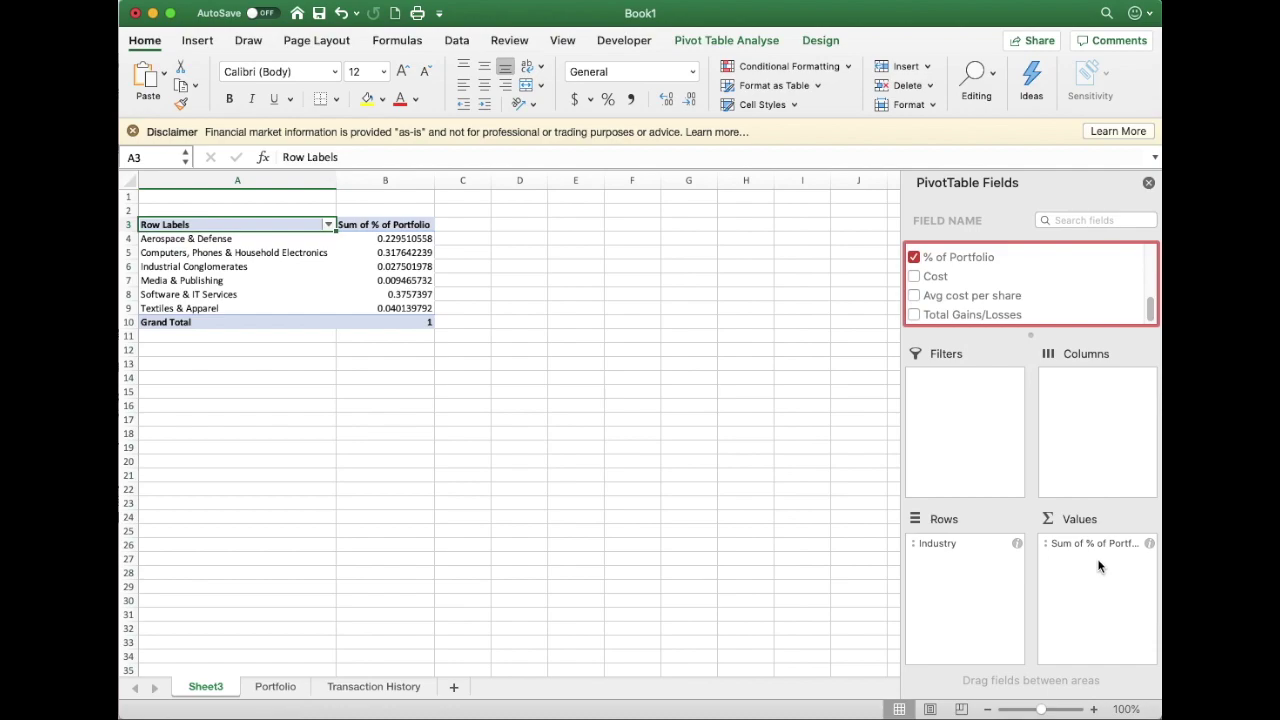
# Insert a 2D pie chart of the pivot table's industry percentages, enlarge it and place it below the pivot table
pyautogui.moveTo(265, 225); pyautogui.dragTo(383, 308)
pyautogui.click(197, 40)
pyautogui.click(562, 66)
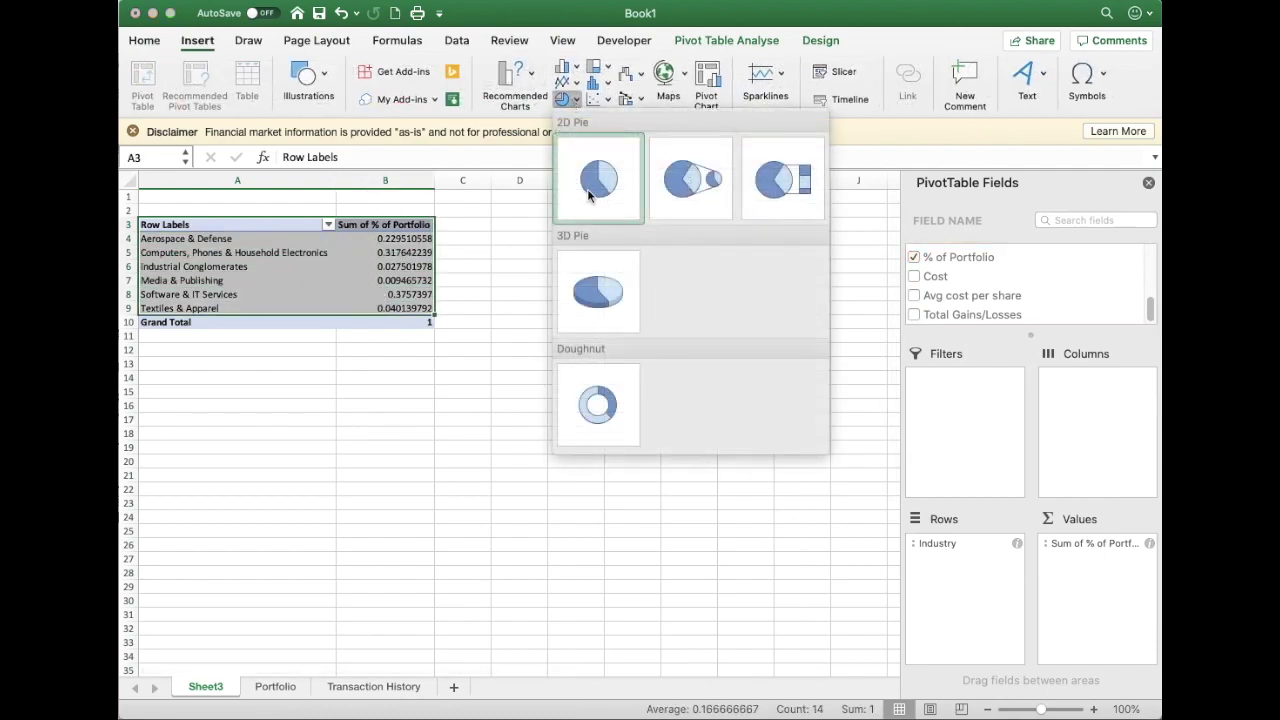
pyautogui.click(593, 180)
pyautogui.moveTo(670, 524); pyautogui.dragTo(858, 643)
pyautogui.moveTo(398, 360); pyautogui.dragTo(290, 352)
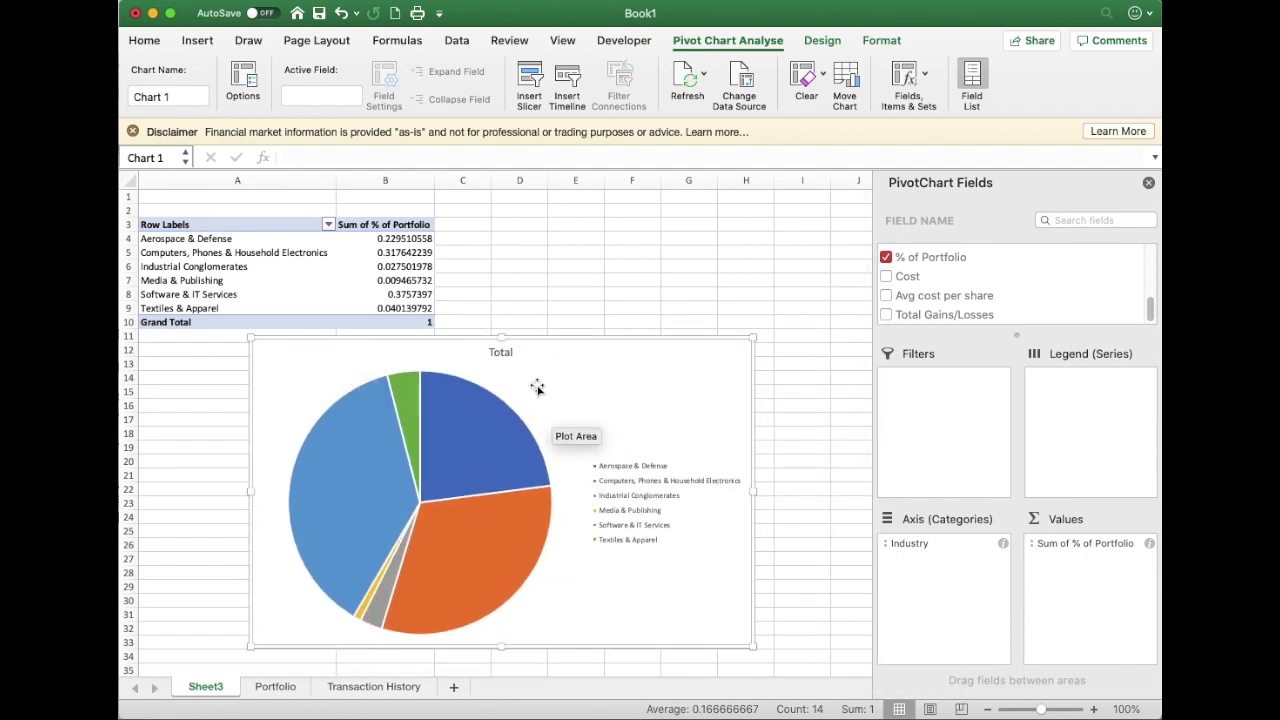
# Replace Industry with Stock as the pivot chart's axis category
pyautogui.scroll(3, 937, 288)
pyautogui.scroll(2, 937, 288)
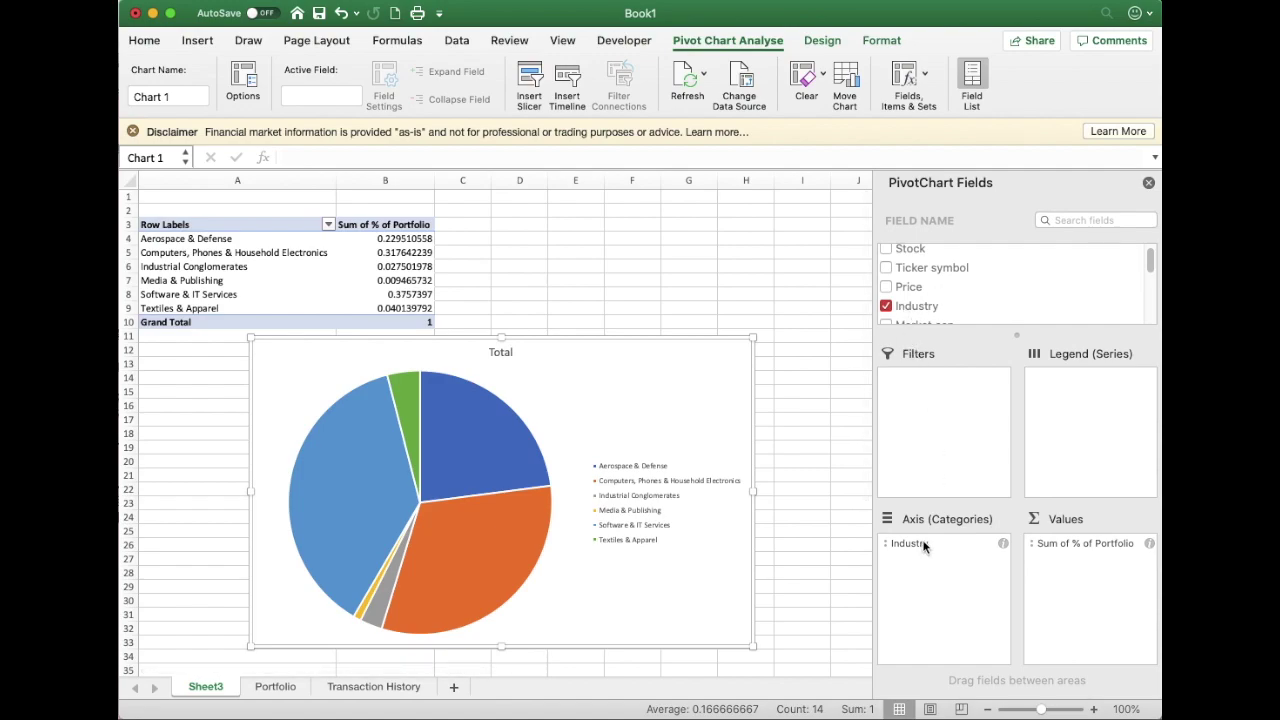
pyautogui.moveTo(923, 545); pyautogui.dragTo(806, 400)
pyautogui.moveTo(900, 252); pyautogui.dragTo(925, 549)
# Insert an Industry slicer for the pivot table and place it to the right of the pie chart
pyautogui.click(355, 294)
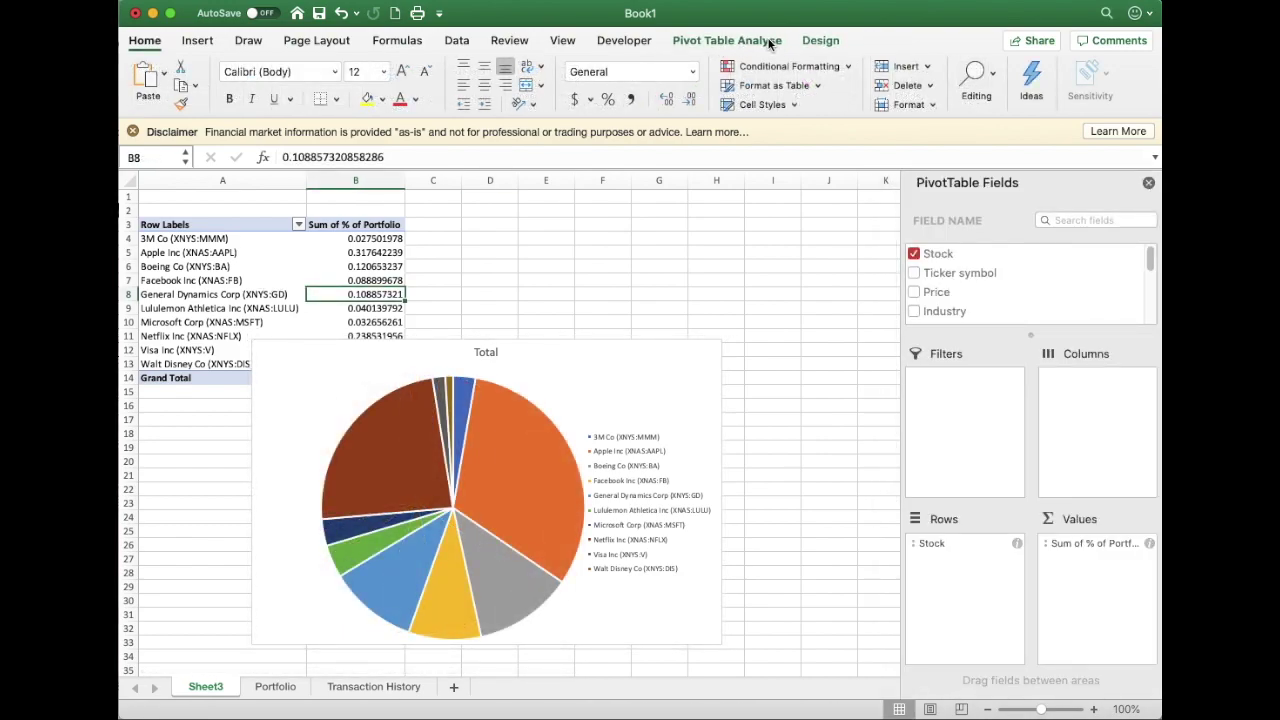
pyautogui.click(727, 40)
pyautogui.click(528, 66)
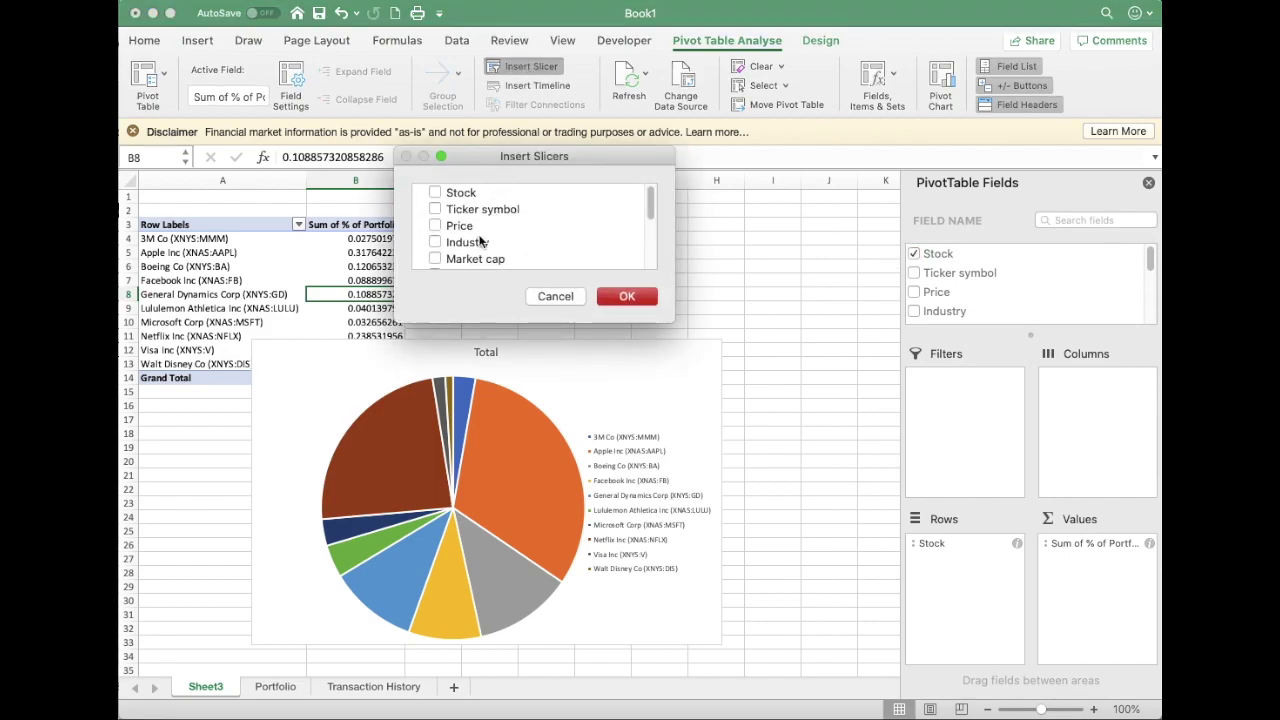
pyautogui.click(480, 242)
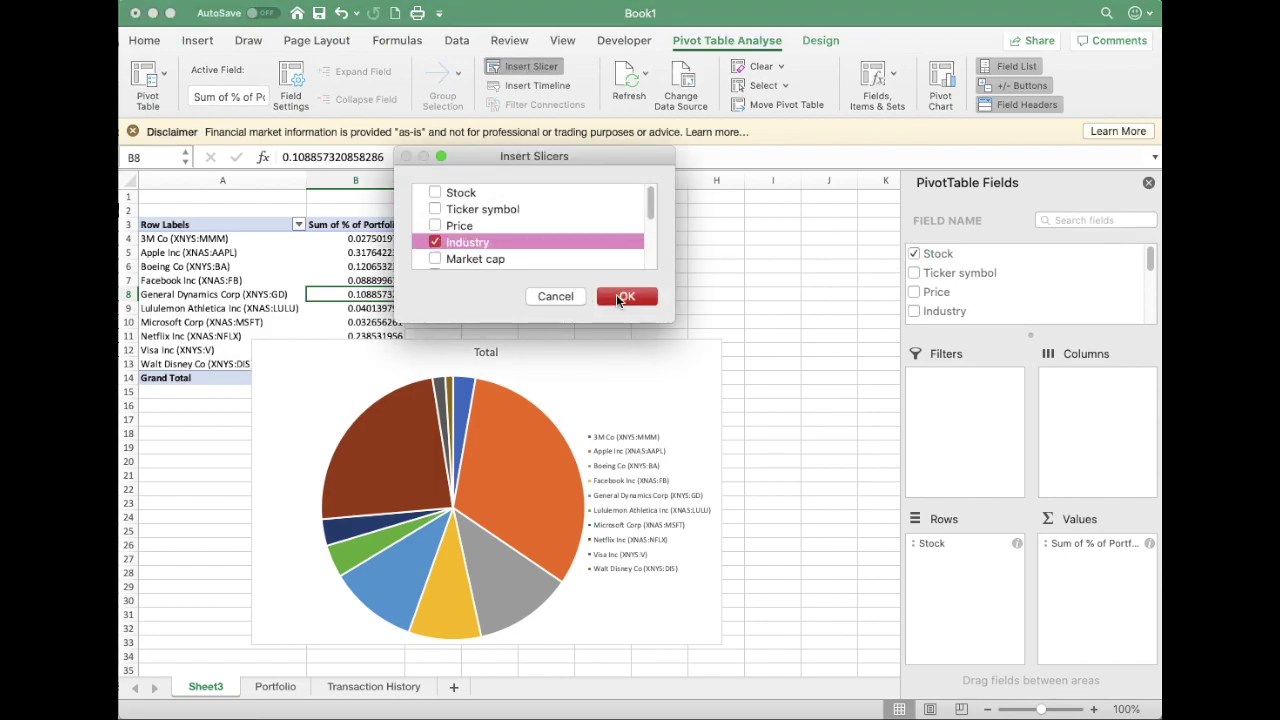
pyautogui.click(624, 296)
pyautogui.moveTo(531, 360); pyautogui.dragTo(870, 241)
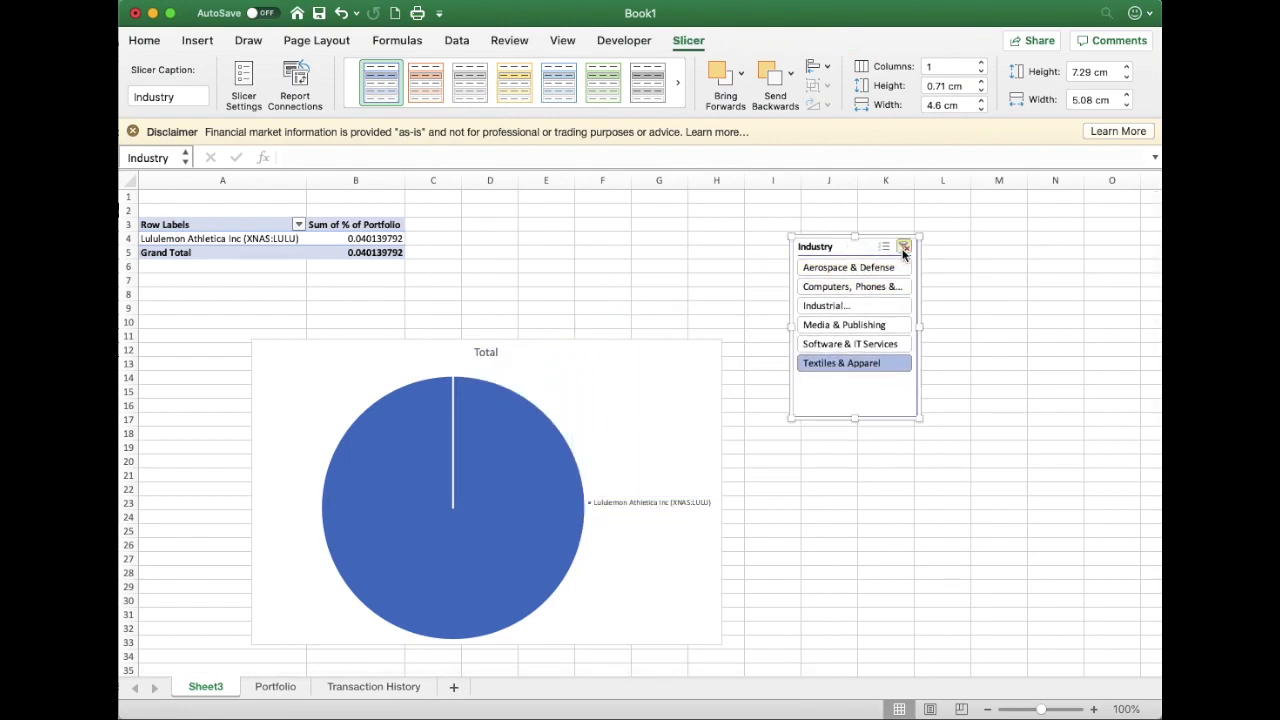
# Try filtering the pivot chart to Software & IT Services with the Industry slicer, and clear the filter to show all industries
pyautogui.click(903, 247)
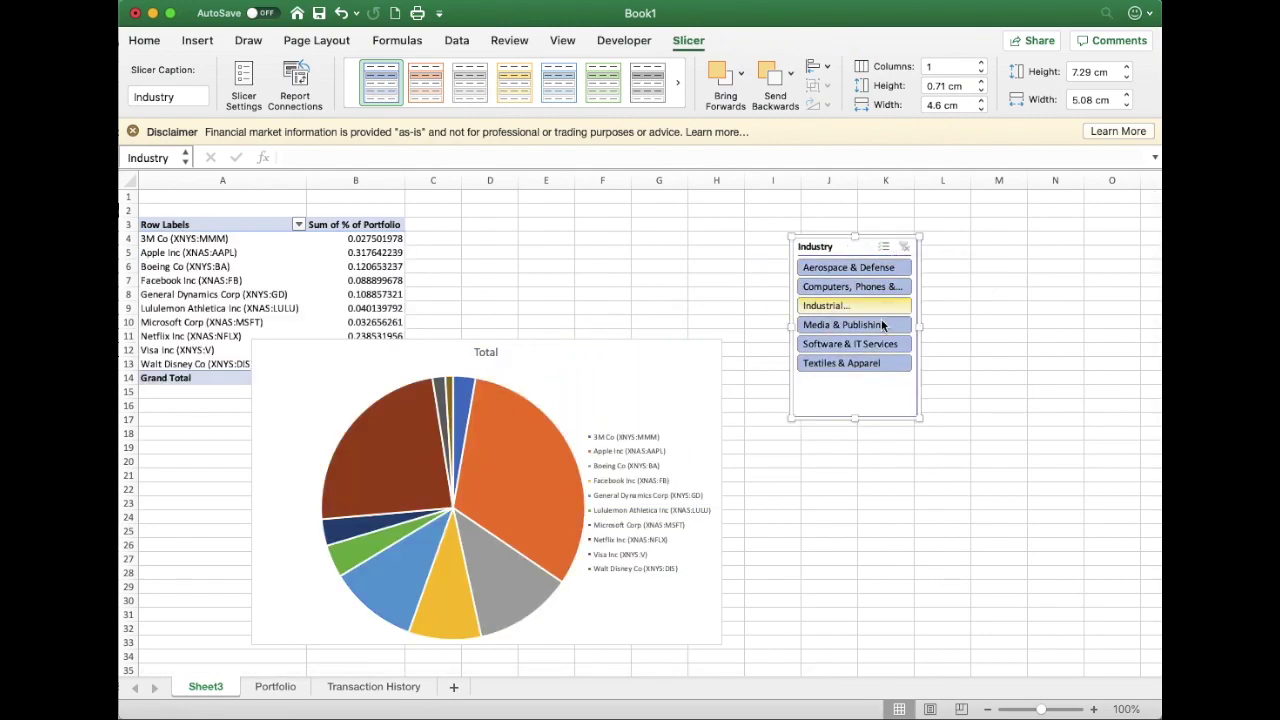
pyautogui.click(873, 350)
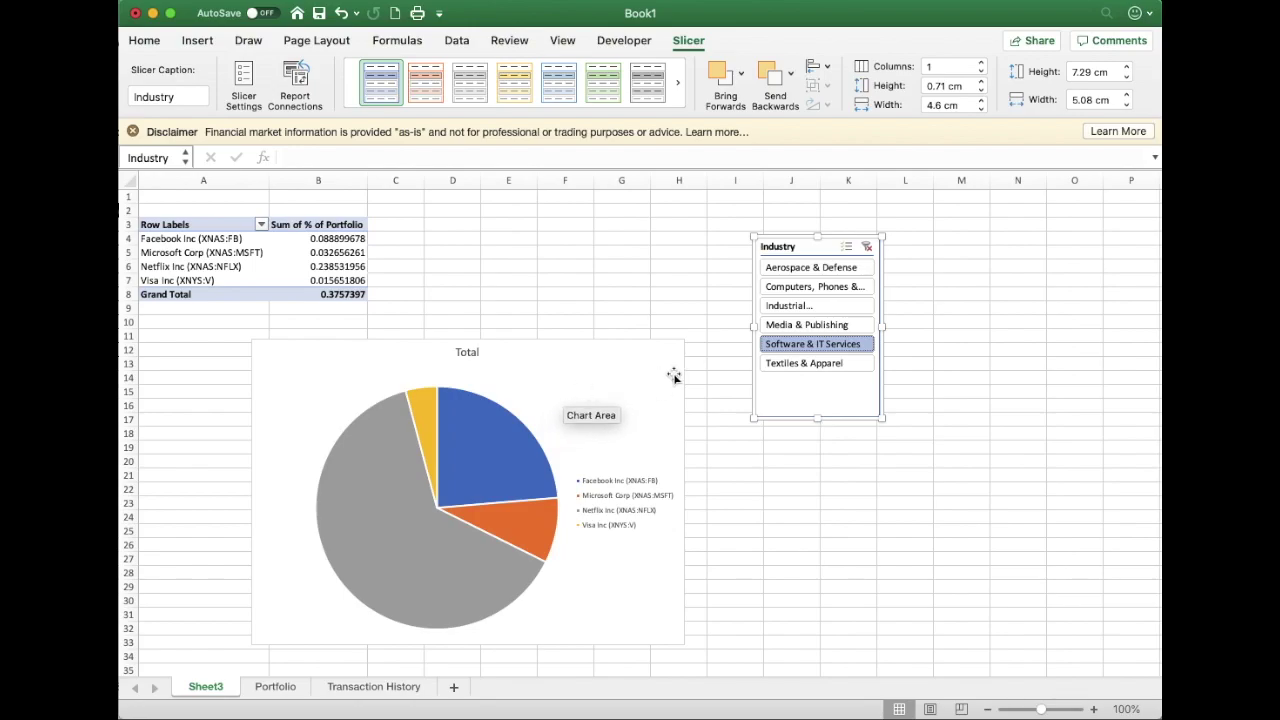
pyautogui.click(866, 247)
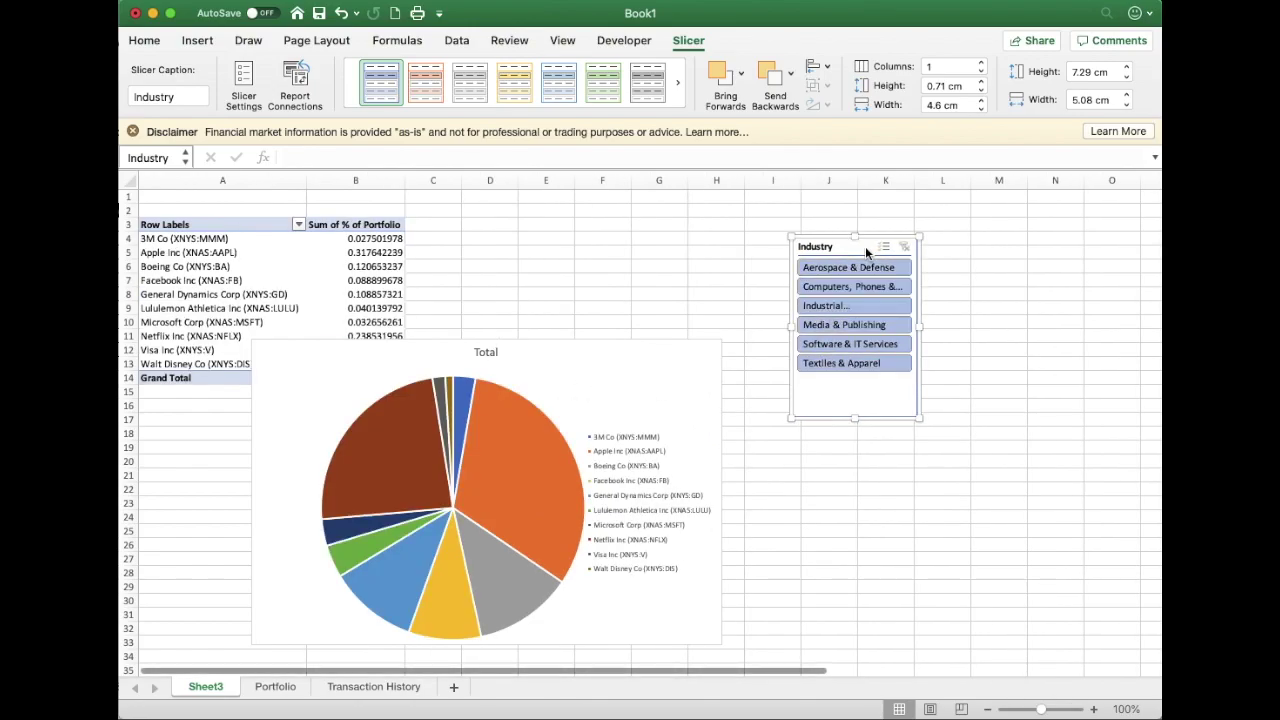